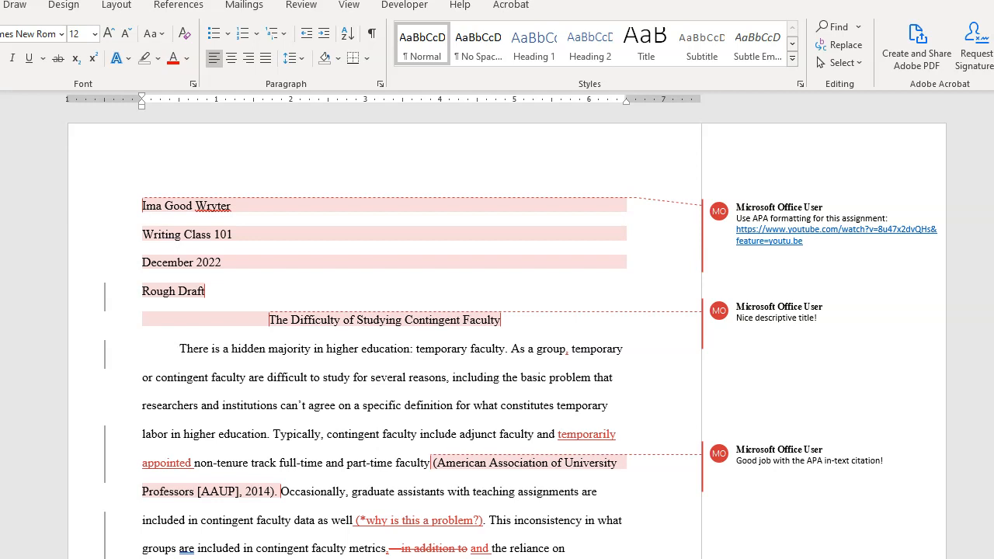
- Skim the marked-up rough draft to preview its comments and tracked changes, and return to its beginning
scroll(507, 332, "down", 1)
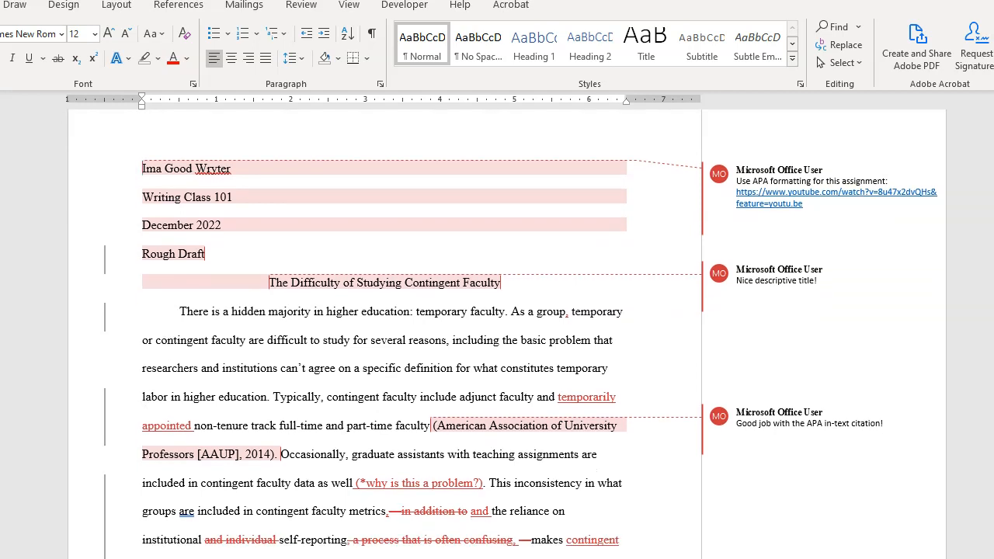
scroll(507, 331, "down", 3)
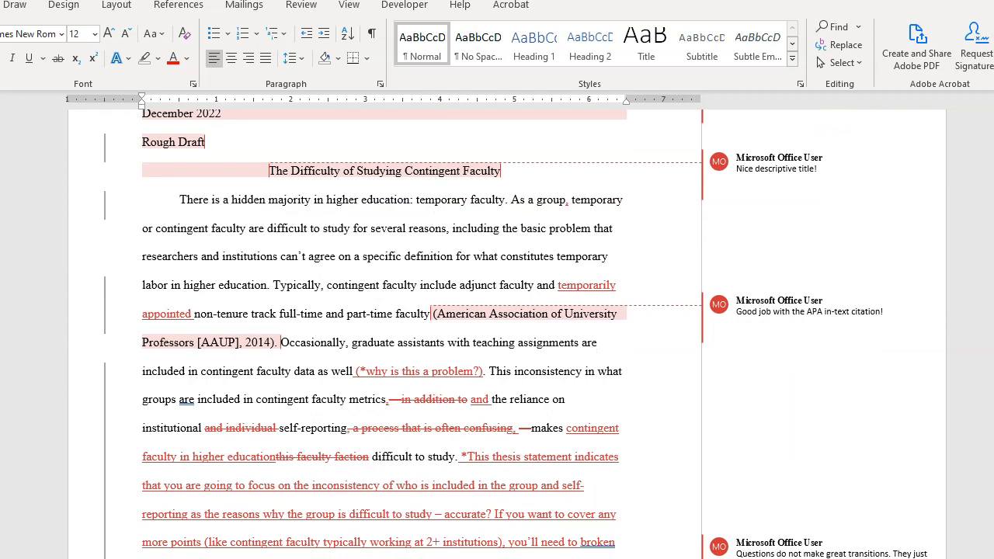
scroll(507, 332, "down", 10)
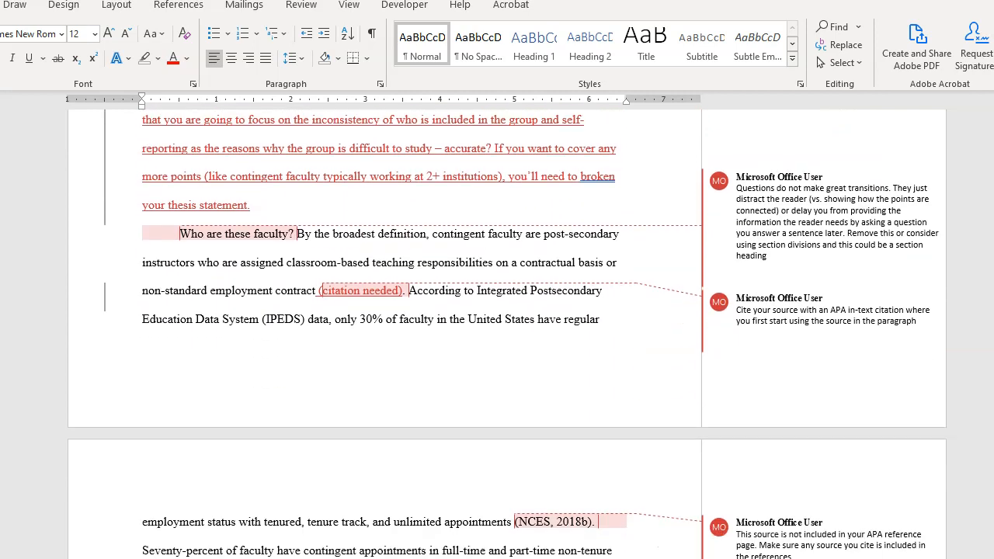
scroll(507, 331, "down", 4)
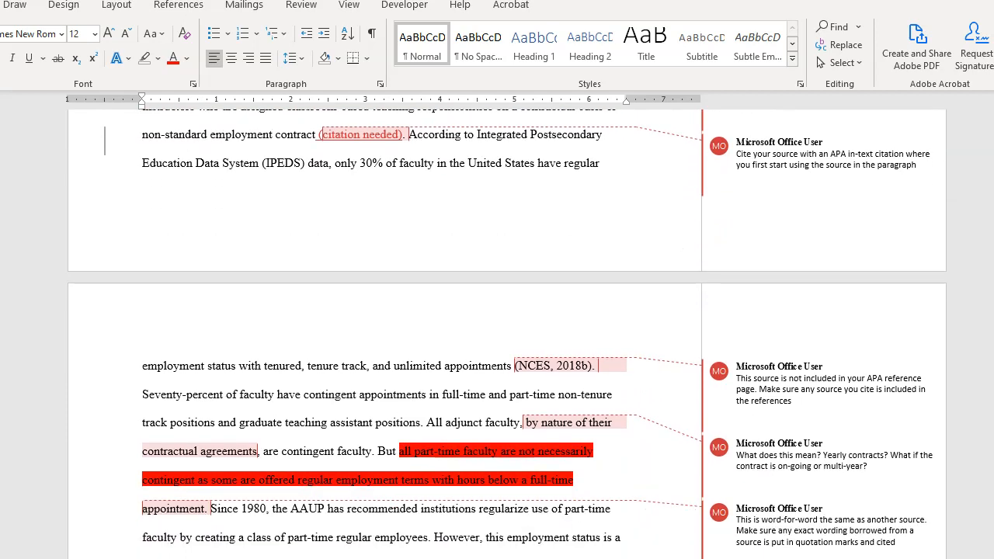
scroll(507, 331, "down", 20)
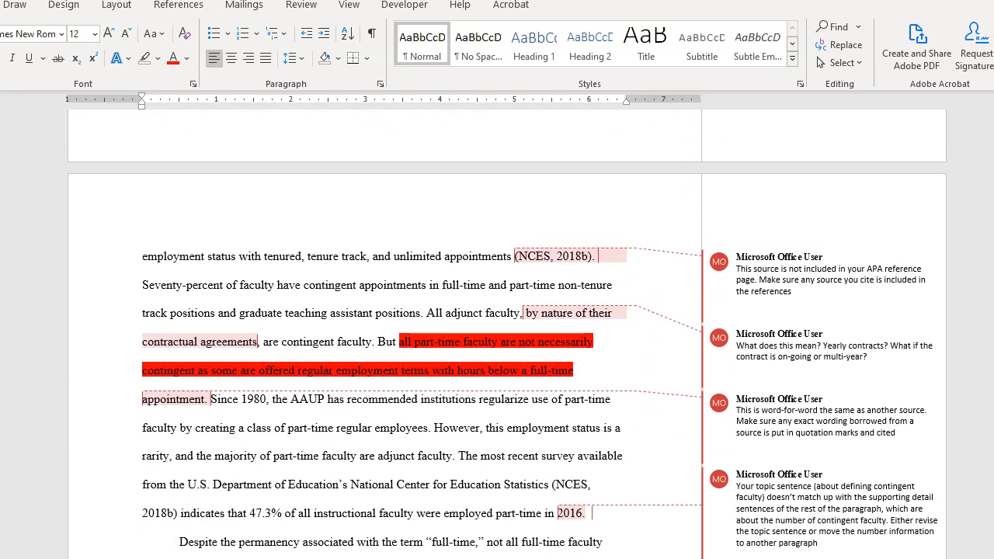
scroll(507, 331, "down", 19)
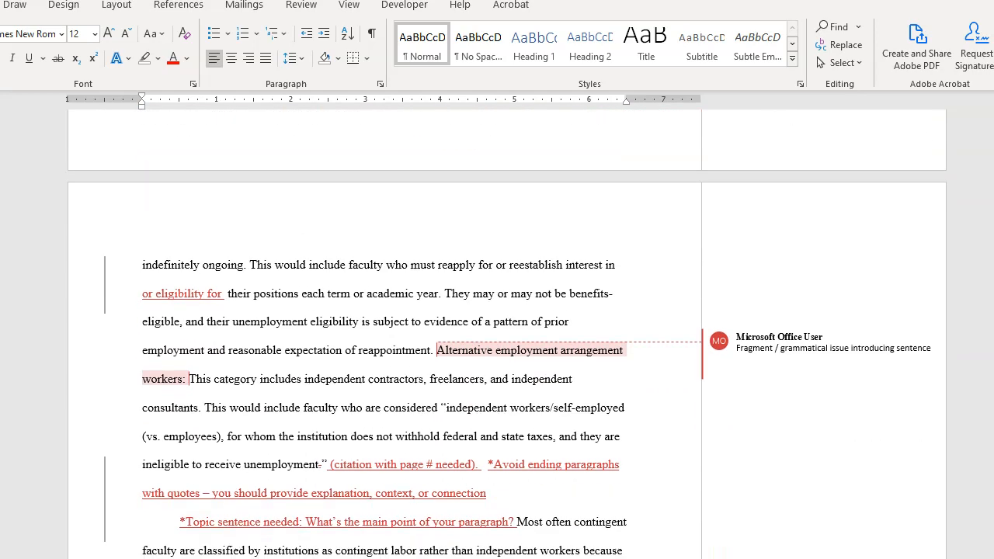
scroll(518, 278, "up", 20)
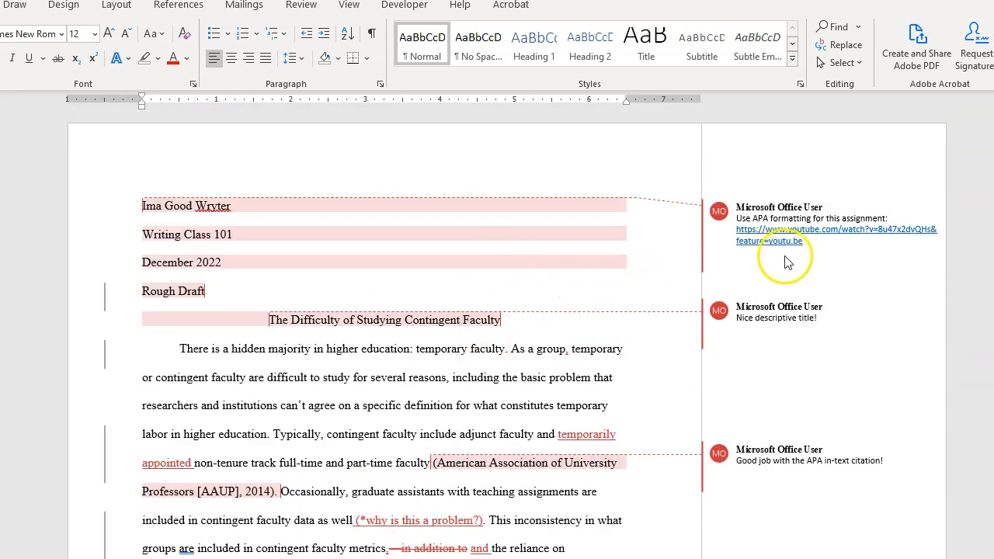
- Review the comments on APA formatting and the descriptive title at the start of the draft
left_click(830, 248)
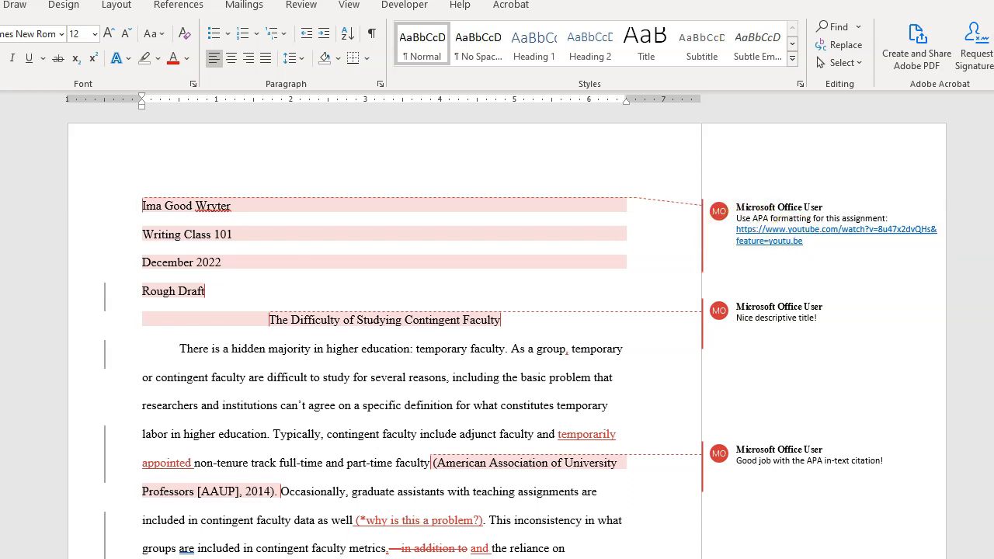
scroll(389, 349, "down", 2)
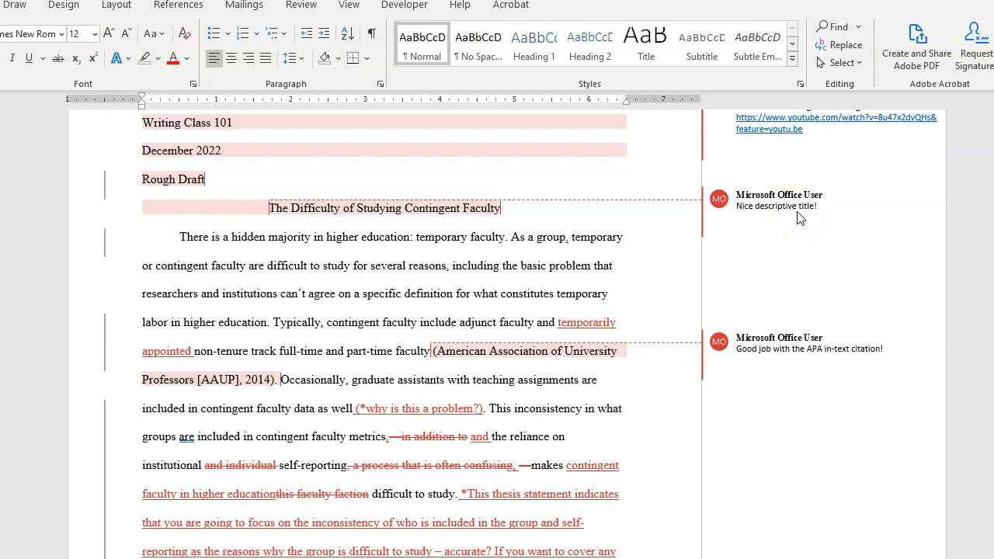
scroll(147, 243, "down", 1)
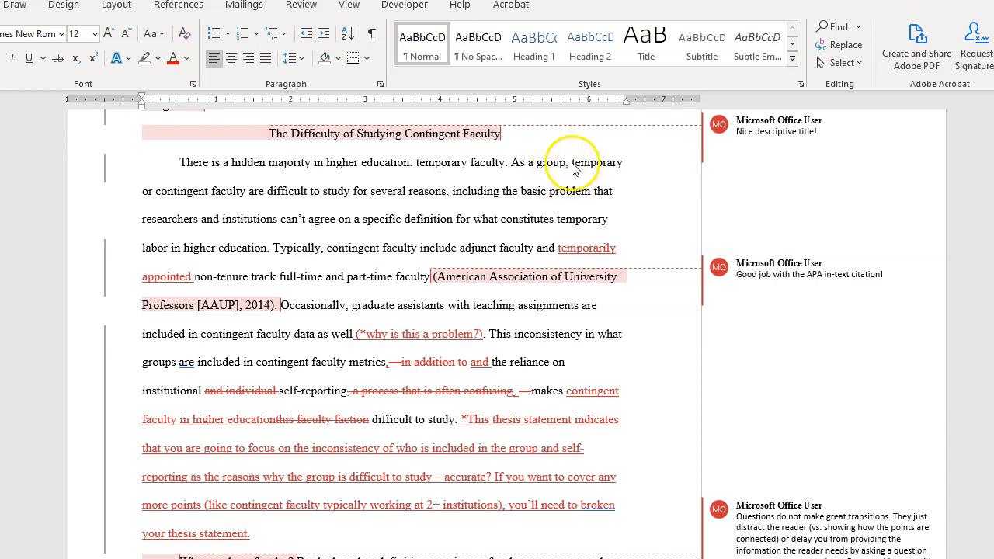
- Hide the tracked changes and show them again to compare the clean text with the marked-up version
left_click(105, 178)
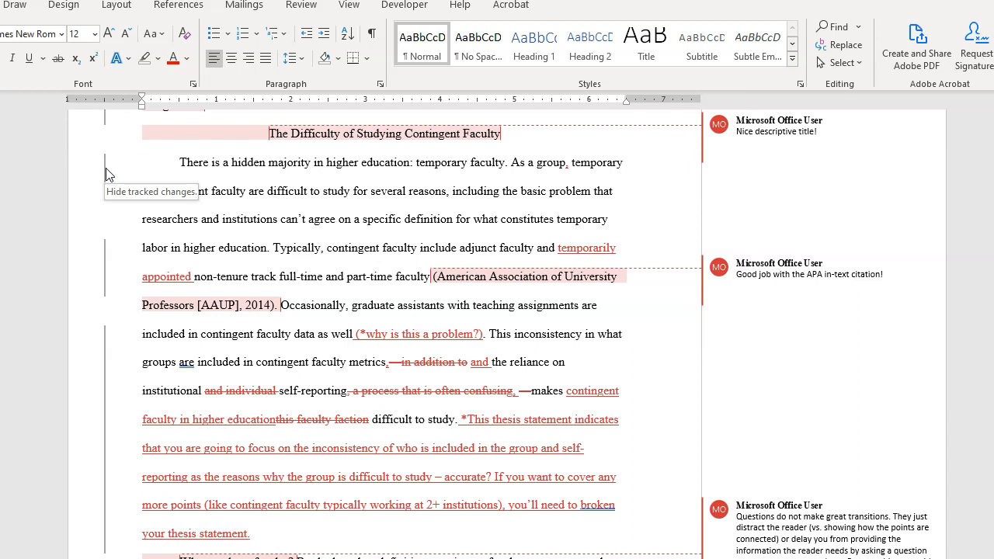
left_click(106, 174)
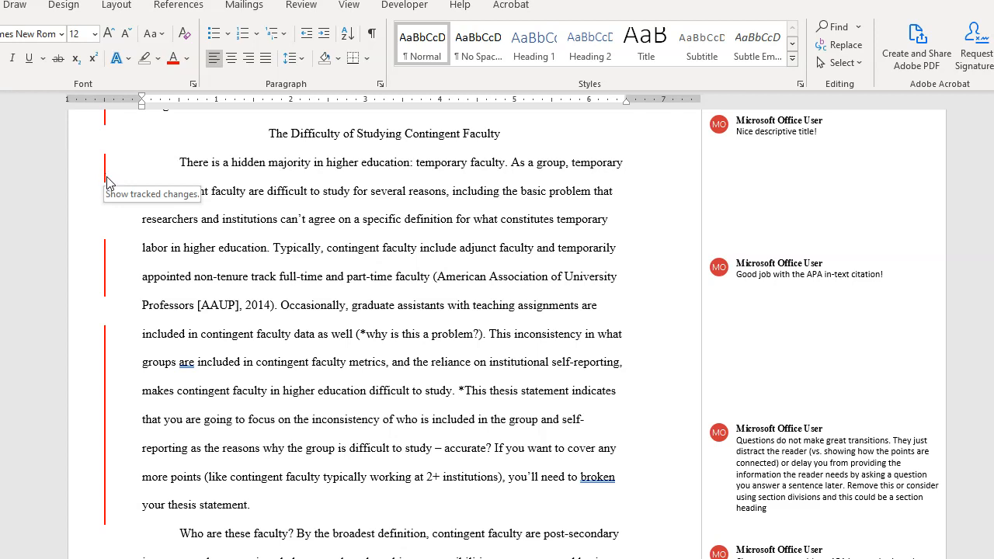
left_click(106, 180)
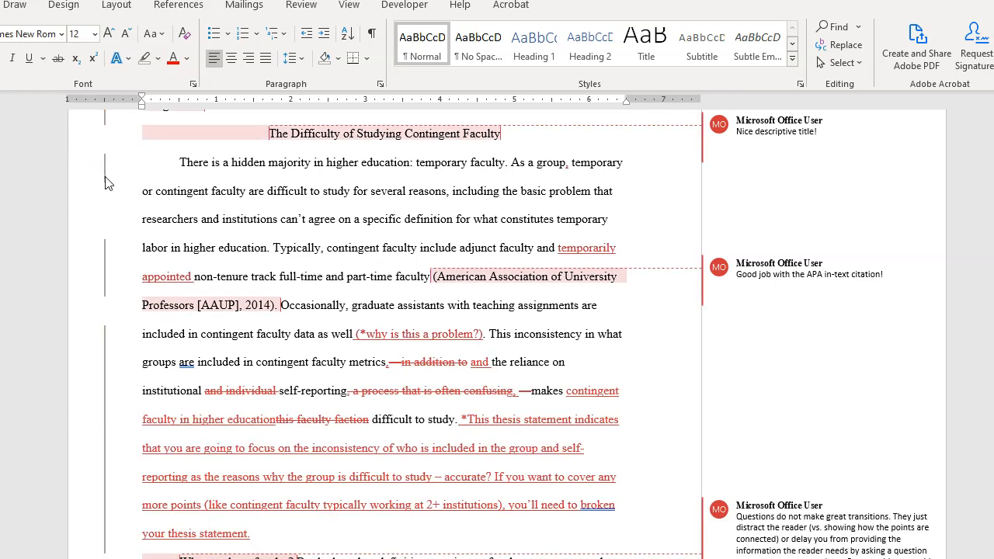
left_click(109, 192)
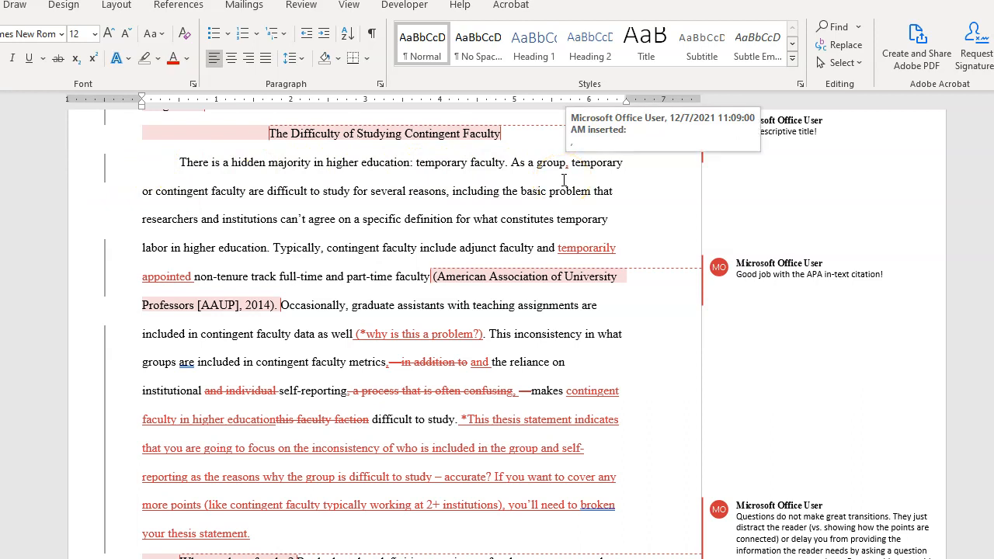
- Examine the inserted words "temporarily appointed" and the comment on the APA in-text citation in the first paragraph
scroll(639, 211, "down", 2)
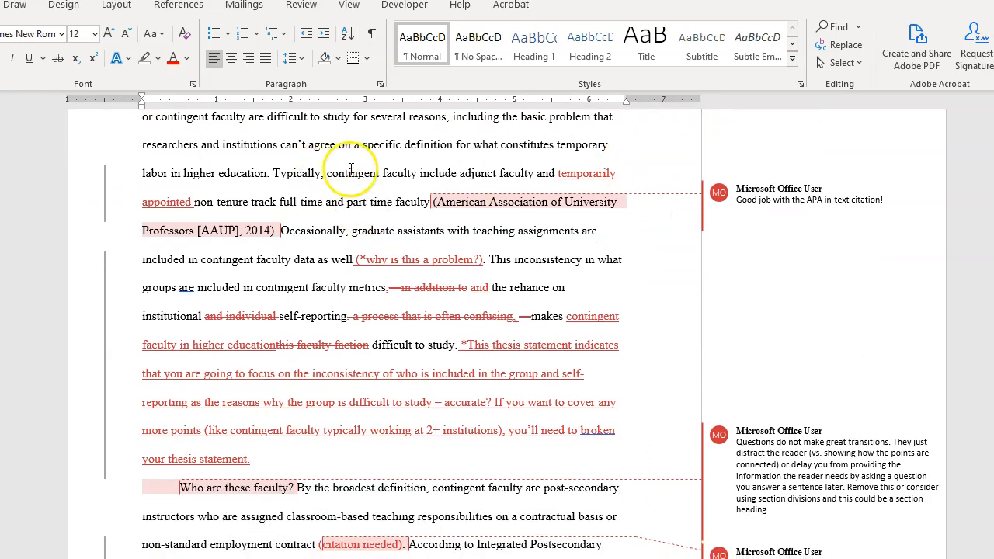
scroll(351, 169, "down", 1)
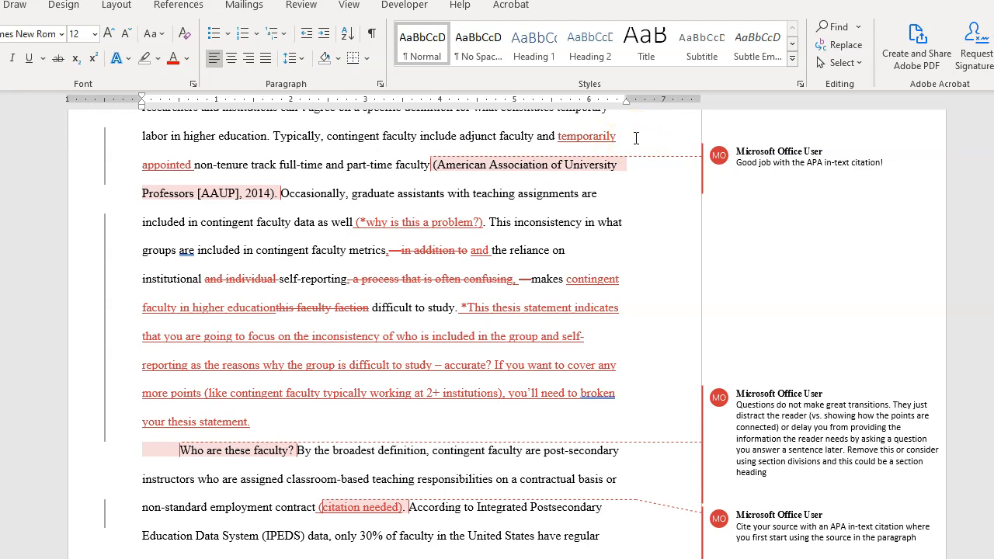
left_click(584, 138)
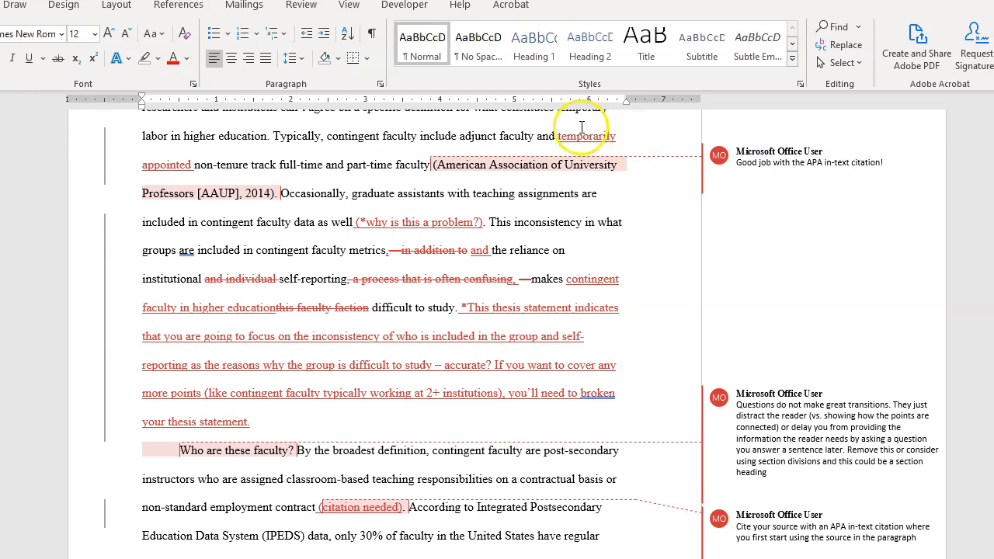
left_click(620, 139)
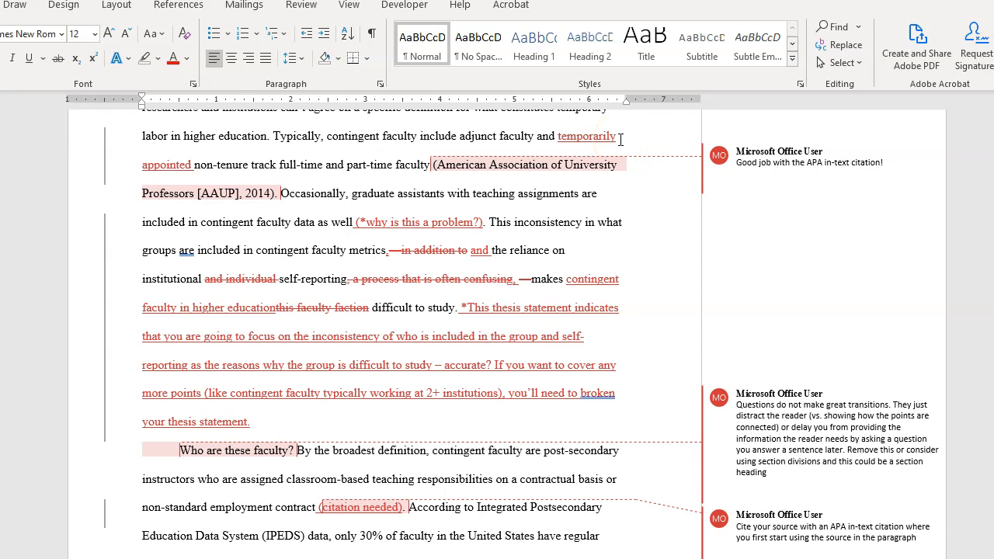
left_click(730, 177)
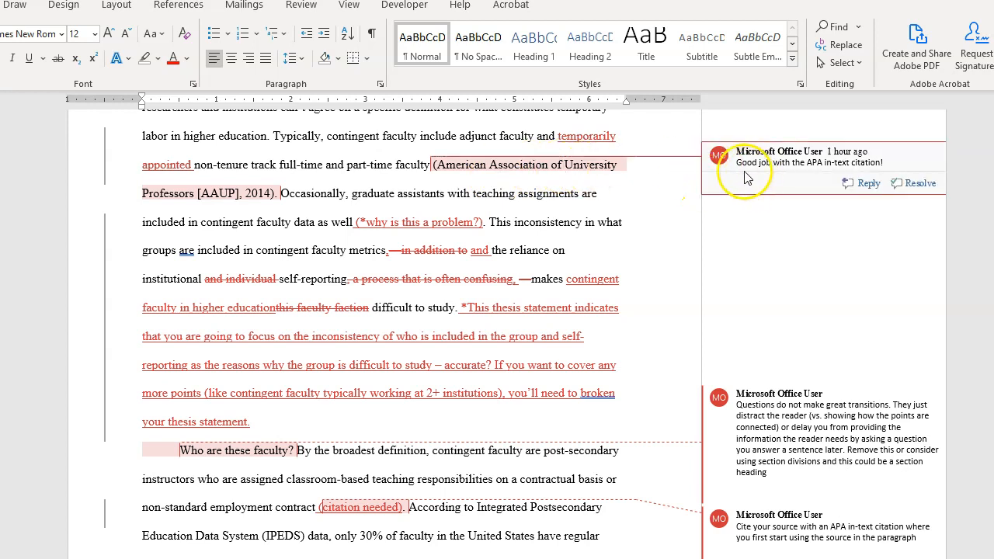
left_click(617, 195)
scroll(504, 190, "down", 1)
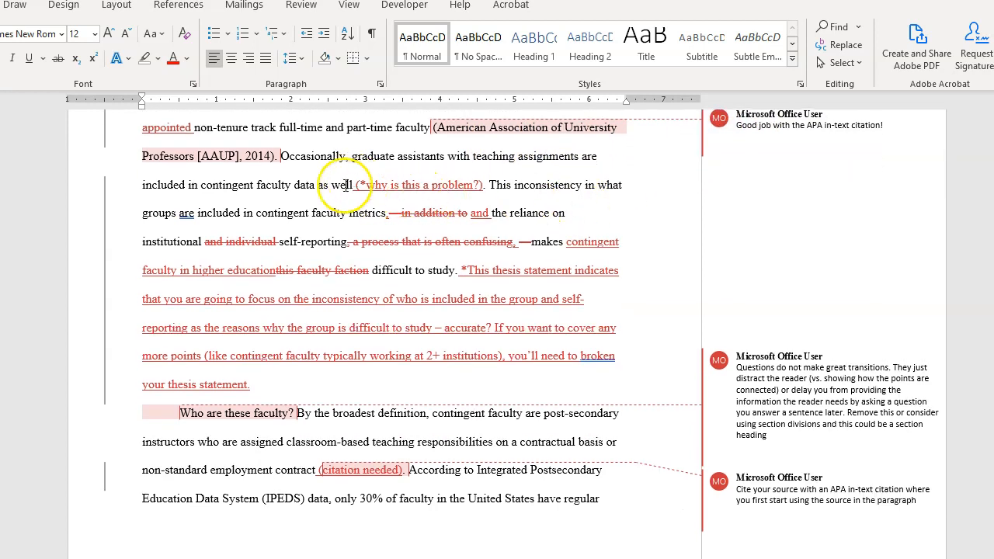
- Examine the inserted question "(*why is this a problem?)" together with the sentence about graduate assistants that it refers to
left_click_drag(332, 186, 485, 184)
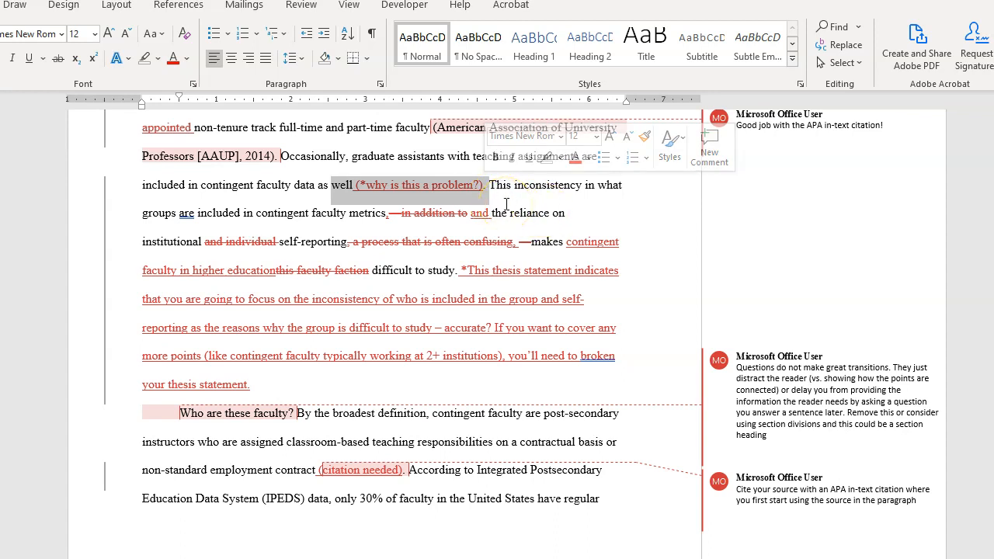
left_click(504, 201)
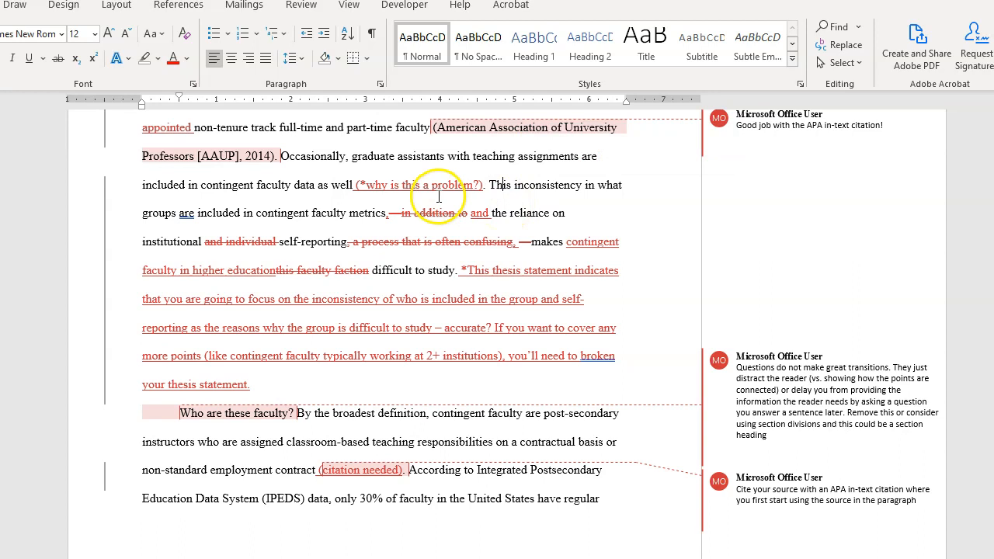
mouse_move(403, 202)
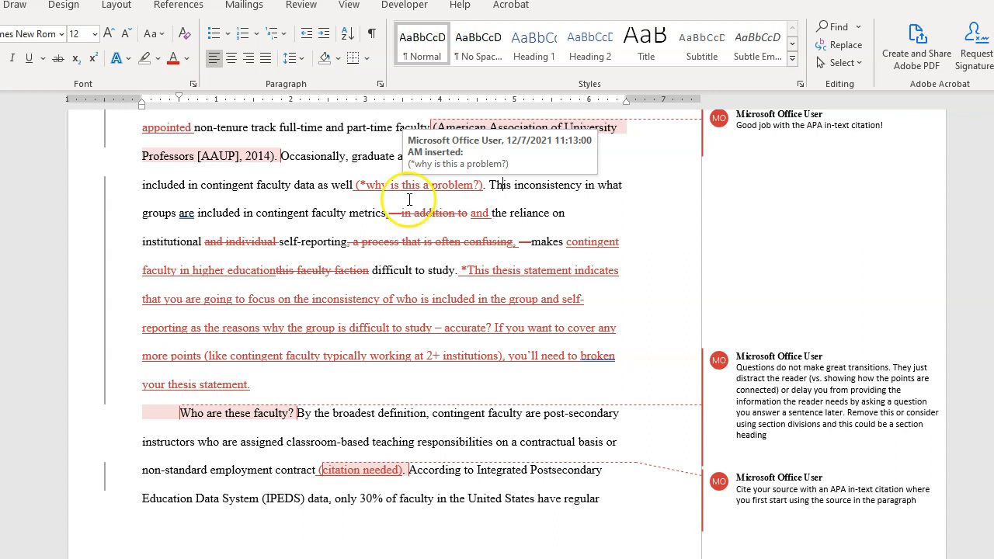
left_click(411, 184)
left_click(388, 204)
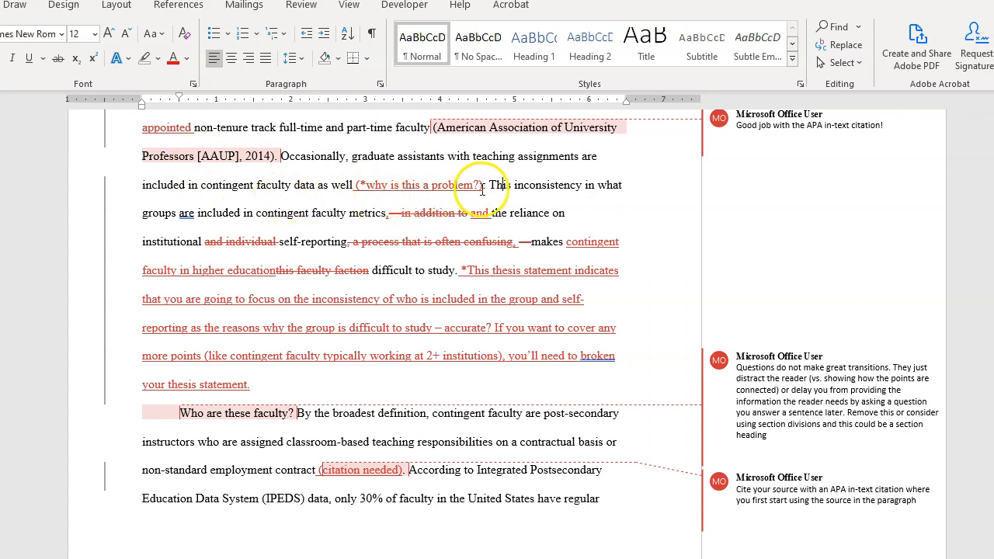
left_click_drag(483, 186, 284, 162)
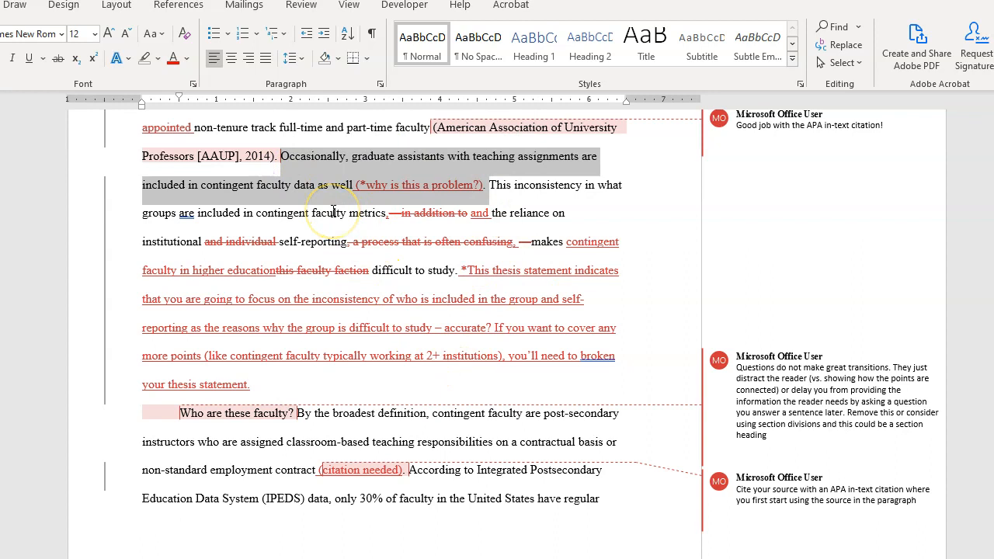
mouse_move(371, 194)
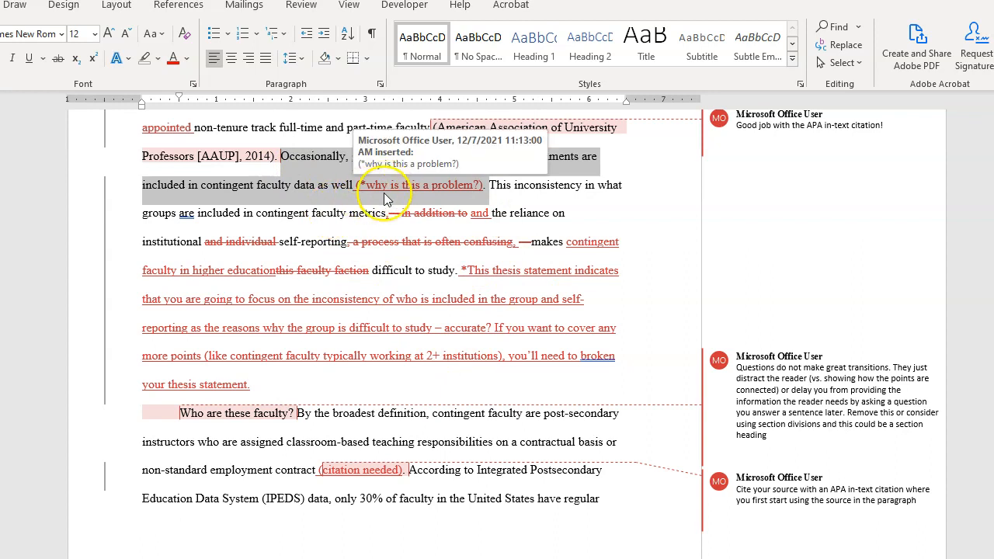
left_click(408, 254)
- Review the tracked edits closing the first paragraph and select the inserted feedback on the thesis statement to read it
scroll(409, 233, "down", 1)
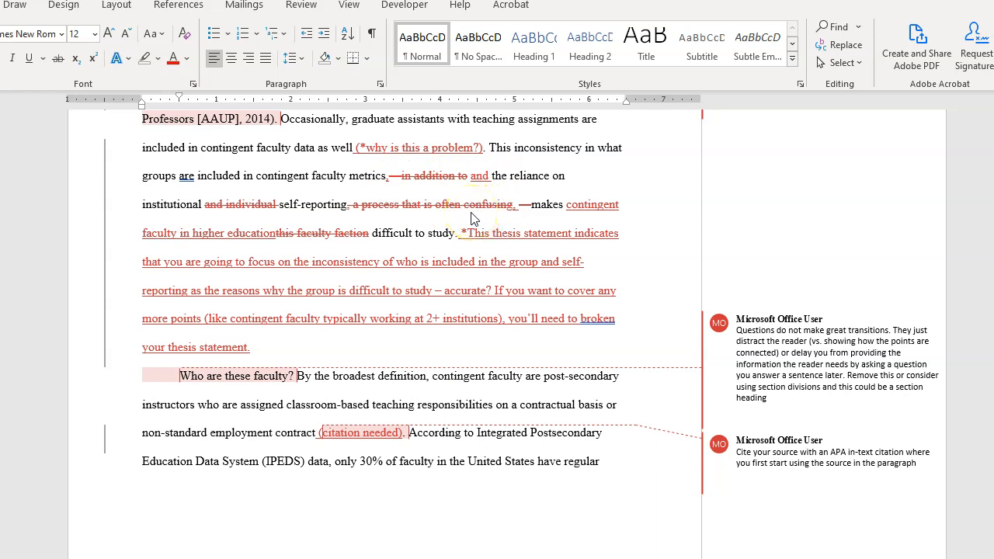
scroll(435, 233, "down", 1)
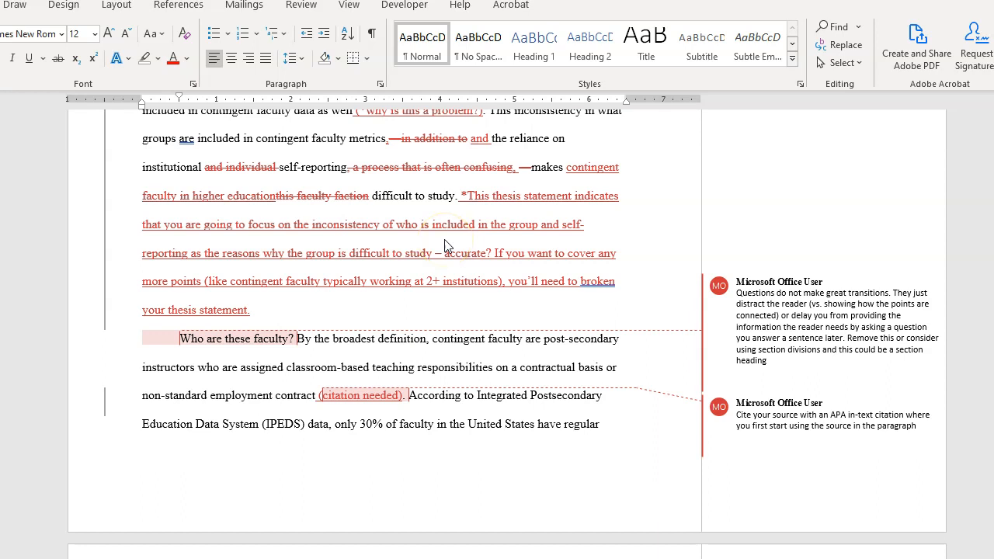
left_click(468, 195)
left_click_drag(554, 219, 606, 304)
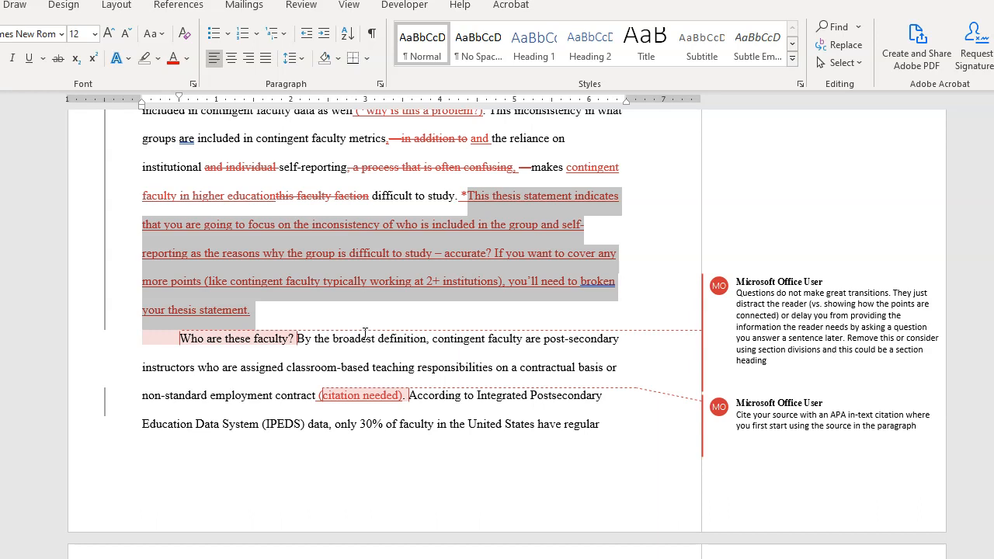
scroll(382, 264, "down", 2)
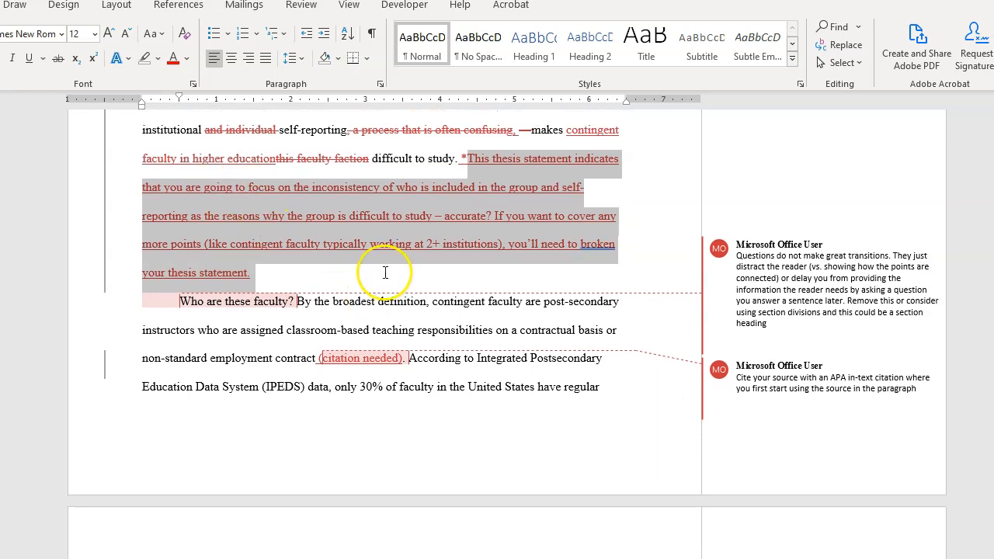
left_click(292, 186)
- Review the comment on using questions as transitions and the inserted "(citation needed)" note in the second paragraph
left_click(805, 200)
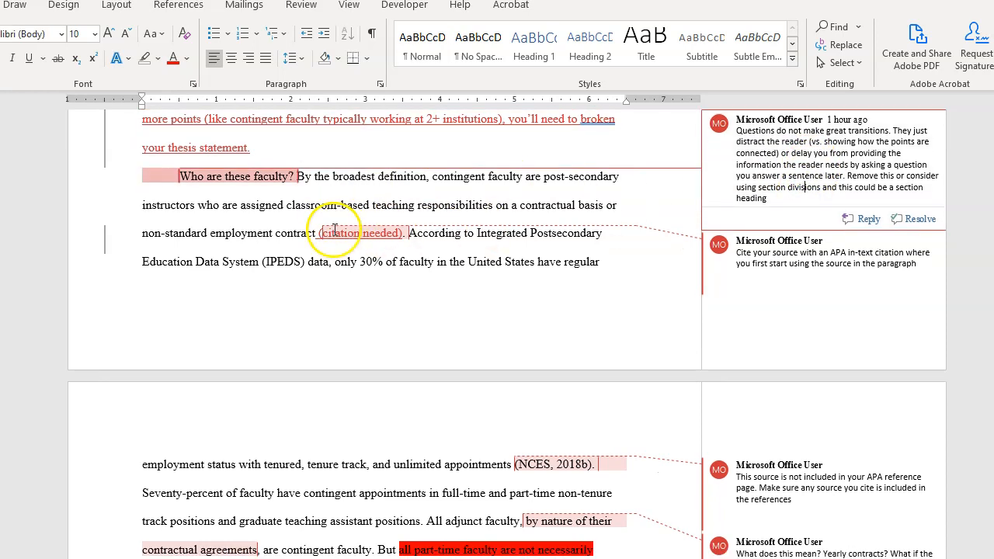
scroll(373, 225, "down", 1)
left_click(382, 208)
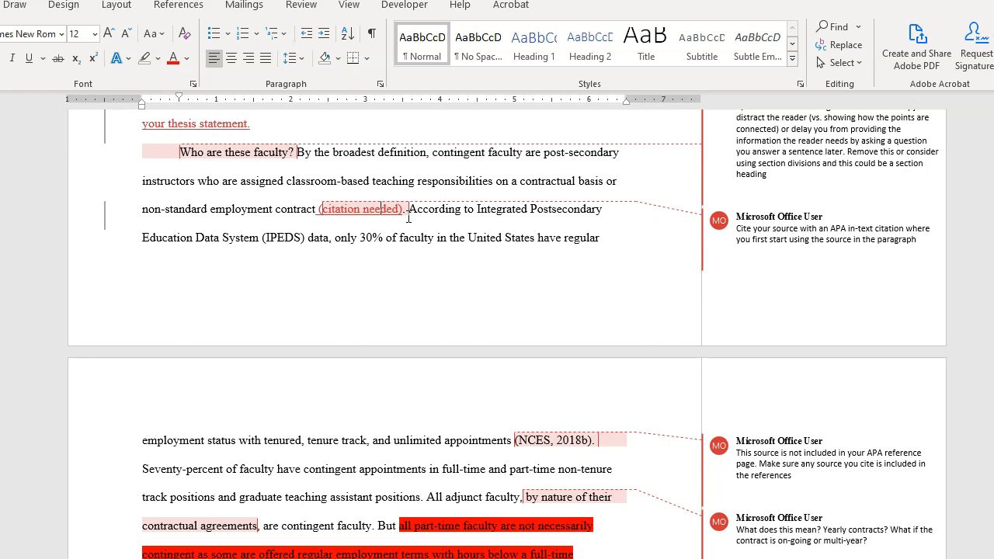
- Examine the red-highlighted passage about part-time faculty and open the comment on the paragraph's topic sentence
scroll(403, 222, "down", 4)
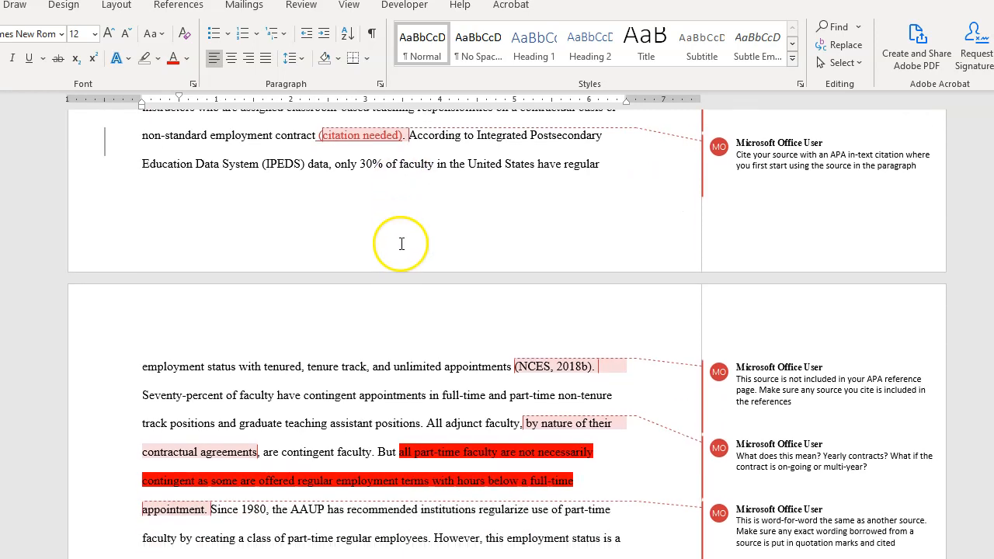
left_click_drag(401, 227, 572, 257)
left_click(569, 256)
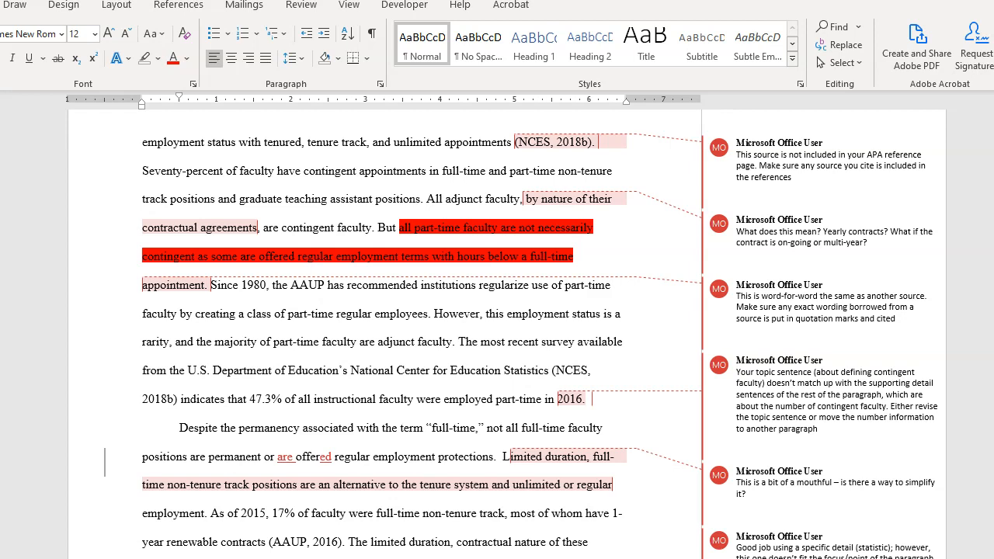
scroll(366, 428, "down", 2)
left_click(842, 334)
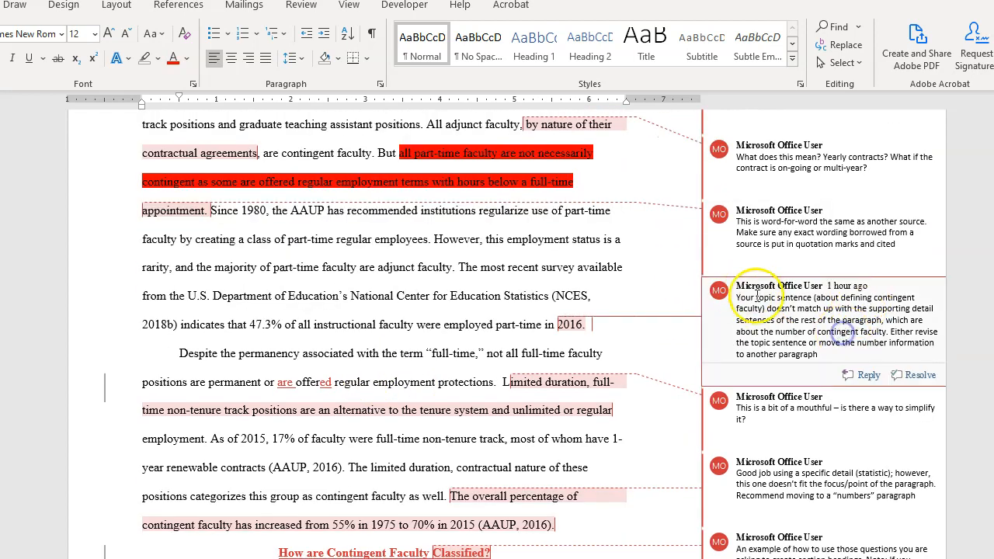
- Select the full text of the comment about the topic sentence and its supporting details to read it
left_click(820, 354)
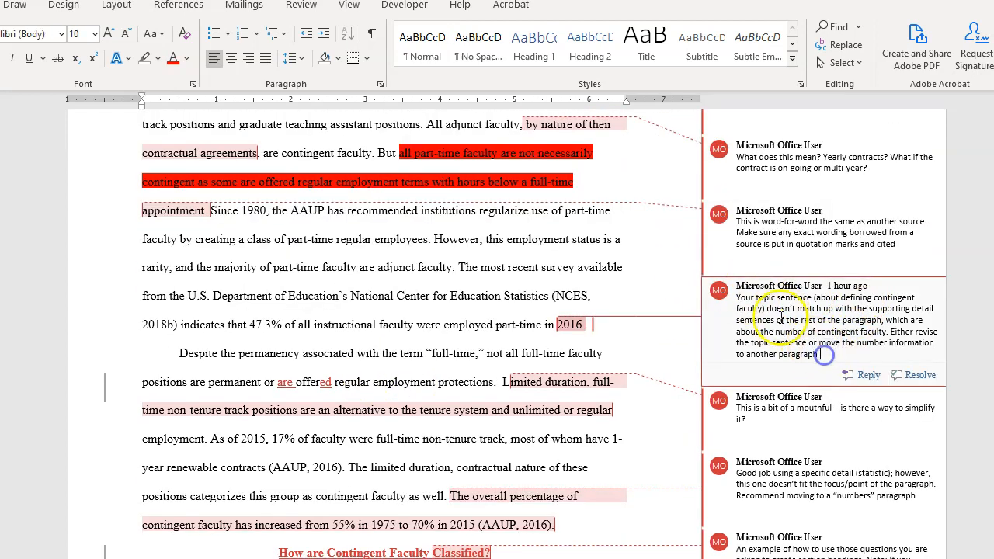
left_click(843, 353)
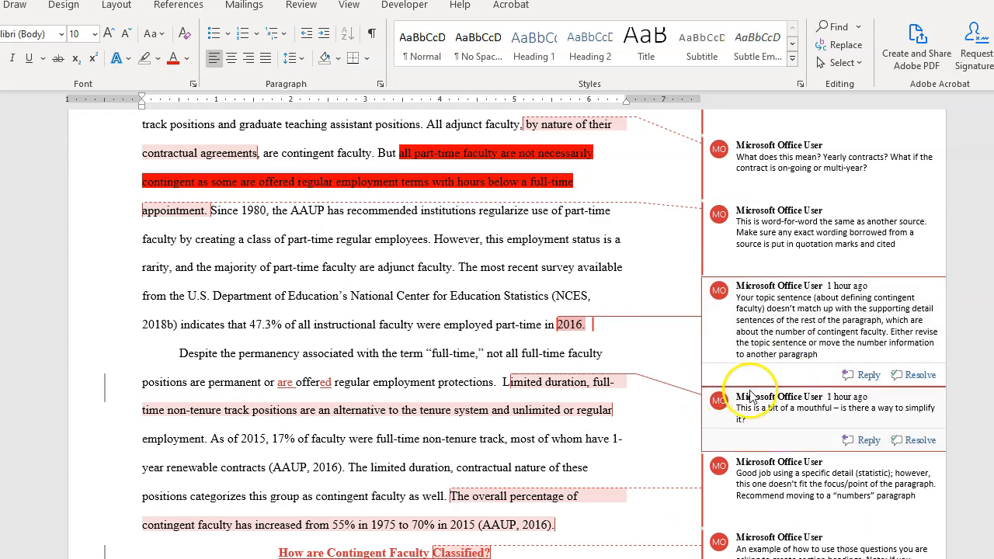
left_click_drag(822, 355, 722, 299)
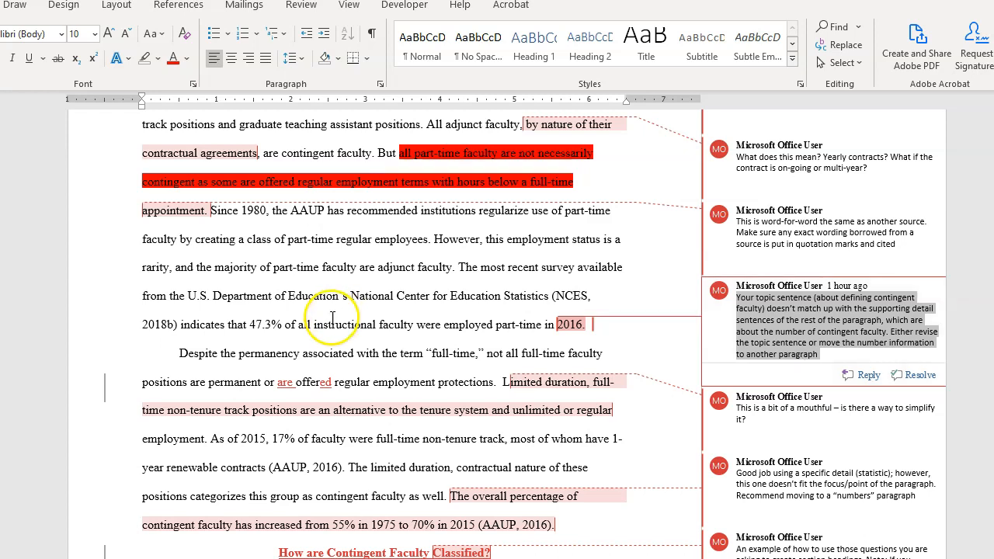
- Open the comment on the "Limited duration" sentence and select the "overall percentage" sentence that the statistic comment refers to
scroll(349, 512, "down", 3)
scroll(338, 507, "down", 2)
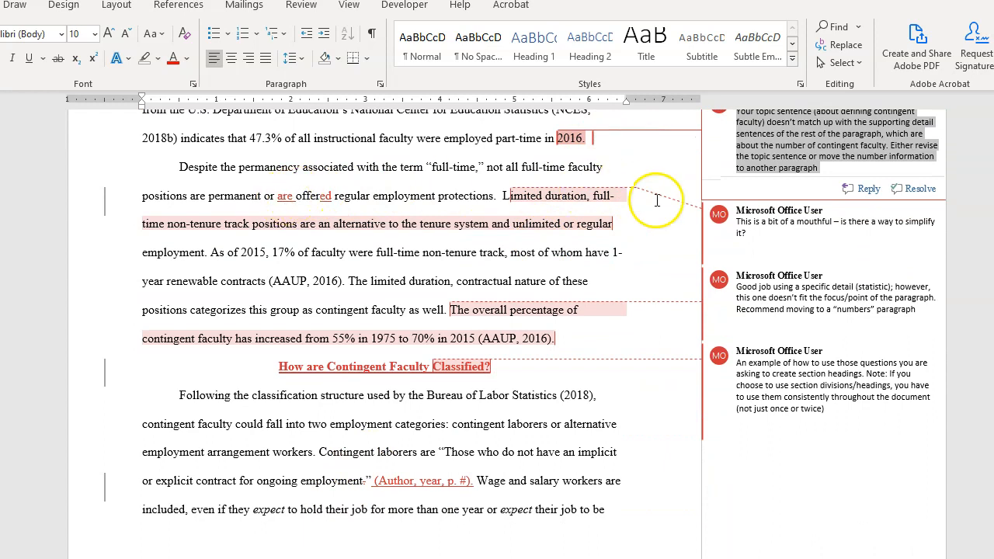
left_click(780, 233)
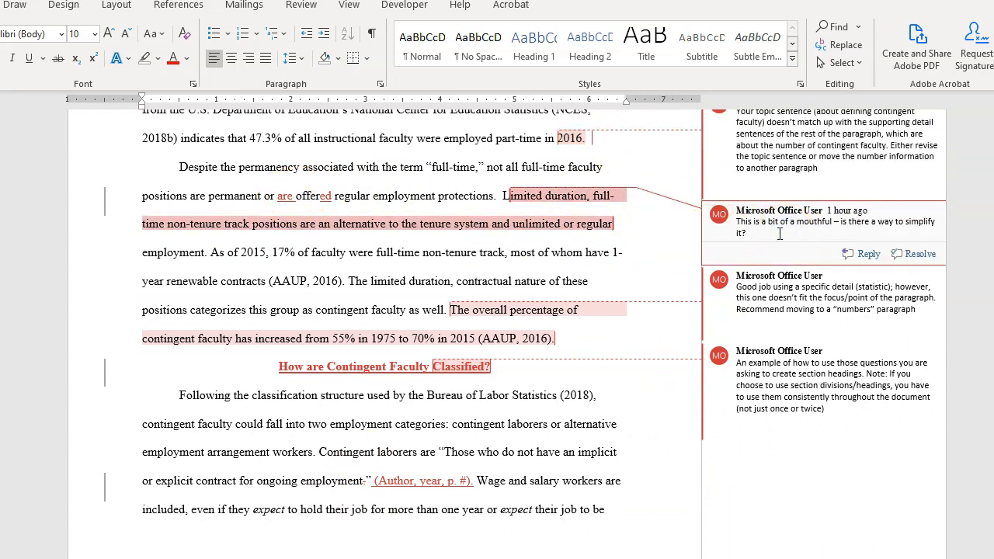
scroll(681, 313, "down", 2)
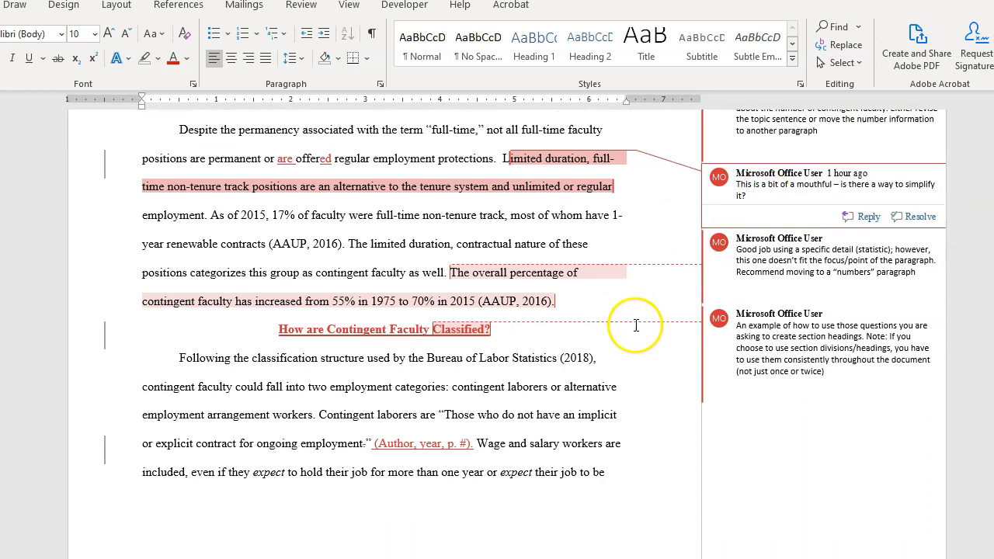
left_click_drag(451, 235, 552, 264)
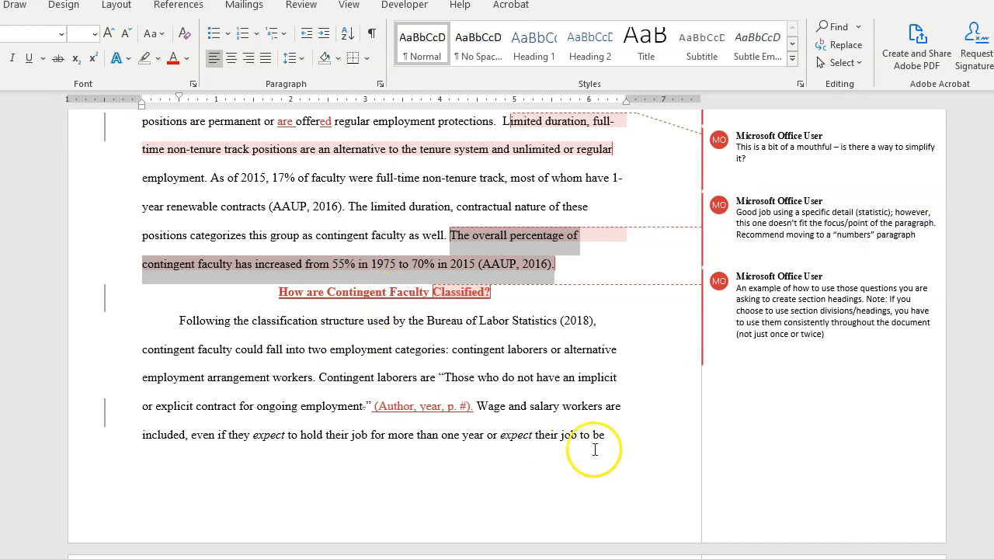
- Examine the inserted section heading "How are Contingent Faculty Classified?" and open its comment on using section headings
scroll(595, 428, "down", 3)
left_click_drag(279, 180, 492, 180)
left_click(518, 209)
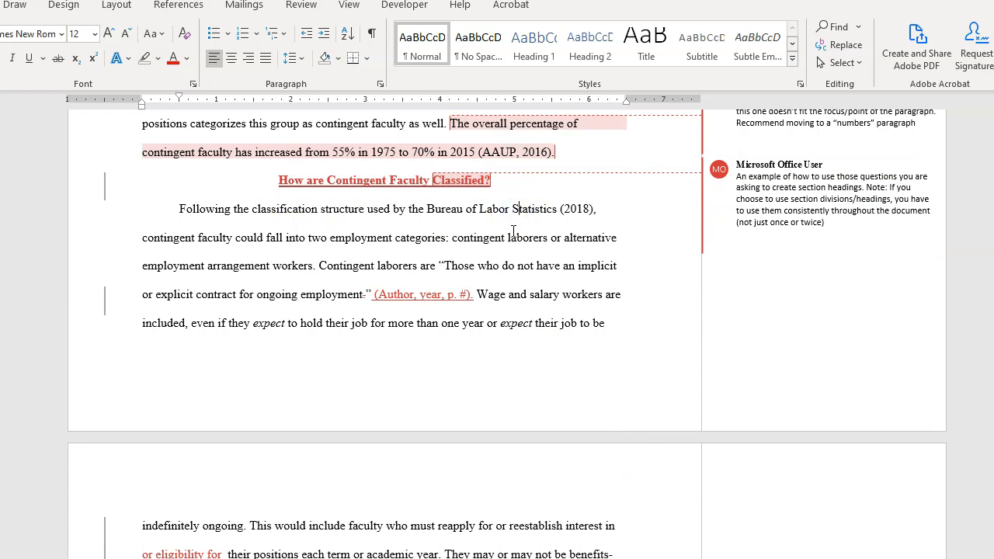
left_click(835, 221)
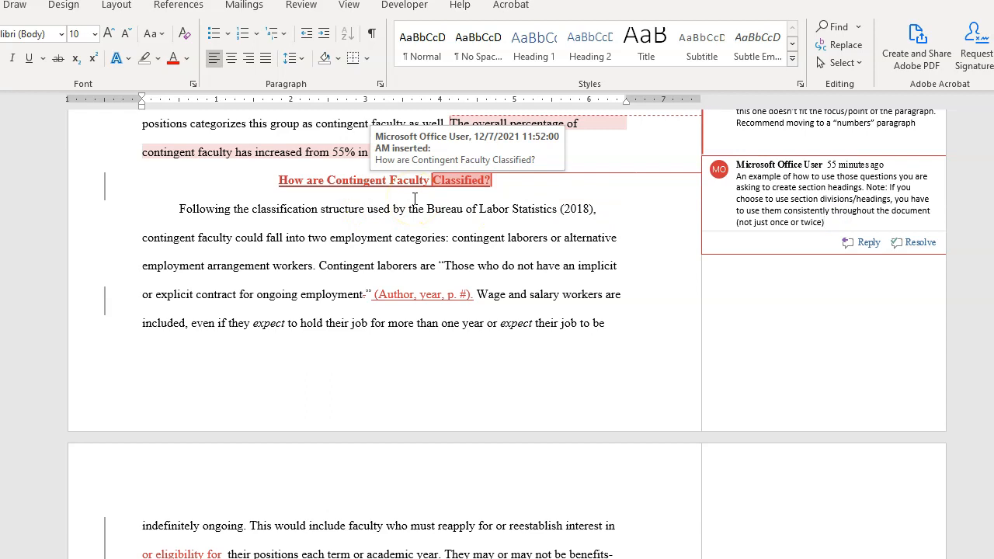
- Review the sentence fragment comment, the inserted "(citation with page # needed)" note and the advice on ending paragraphs with quotes
scroll(497, 264, "down", 3)
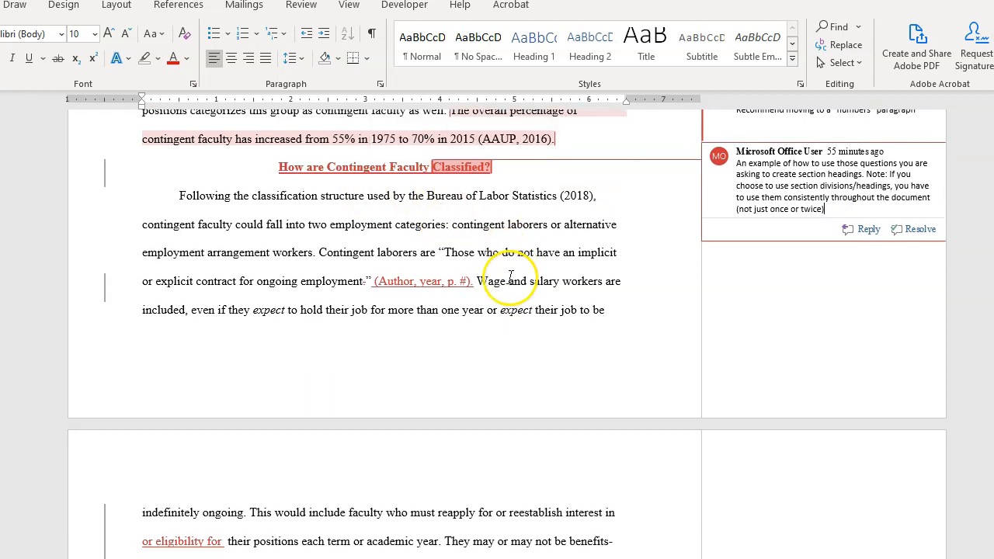
scroll(544, 271, "down", 9)
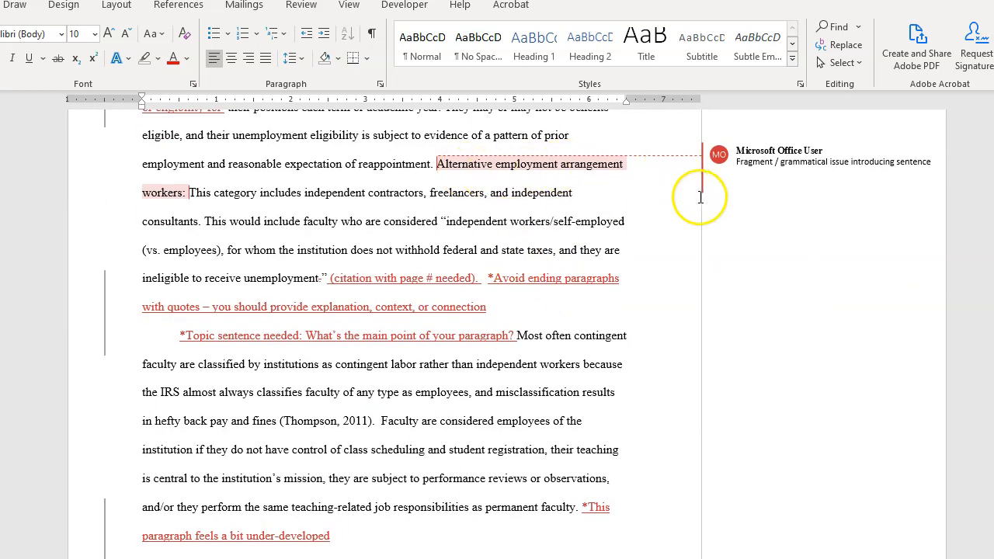
scroll(388, 278, "down", 1)
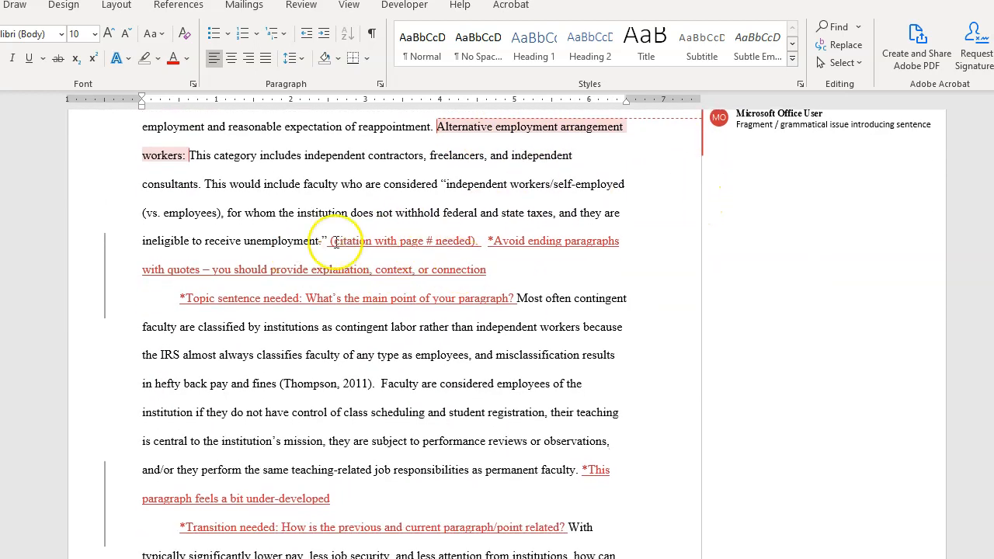
scroll(412, 242, "down", 1)
left_click(506, 230)
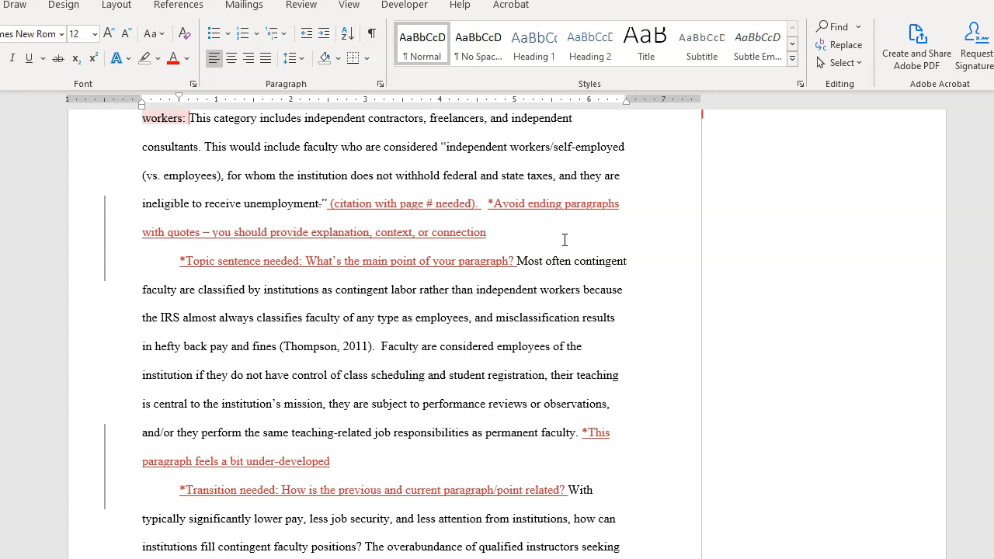
- Read the inserted "Topic sentence needed" note, select the paragraph it concerns and check the closing note on its development
scroll(565, 240, "down", 2)
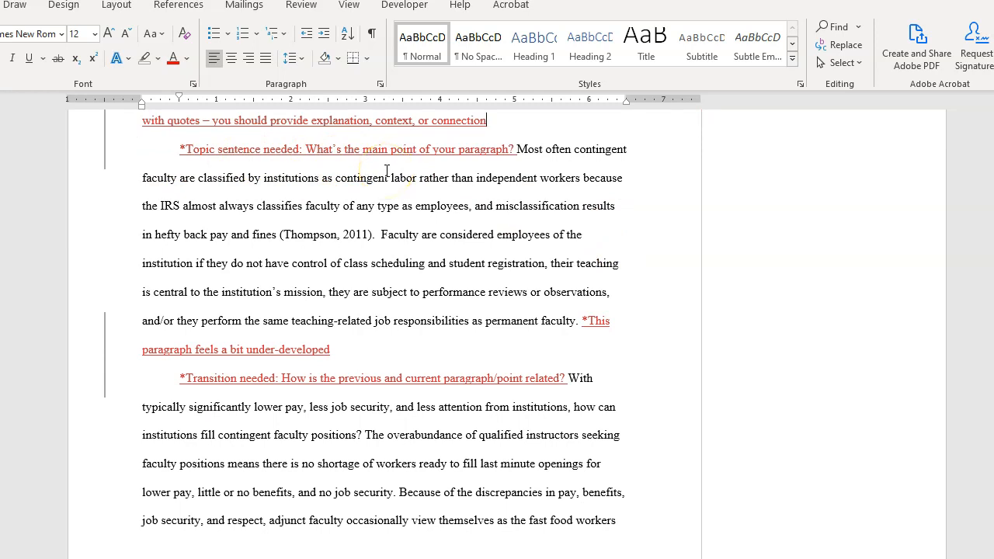
left_click_drag(516, 149, 567, 318)
left_click(410, 351)
- Examine the inserted "Transition needed" note together with the opening sentences of the paragraph that follows it
scroll(410, 349, "down", 2)
left_click_drag(178, 193, 306, 194)
left_click(384, 215)
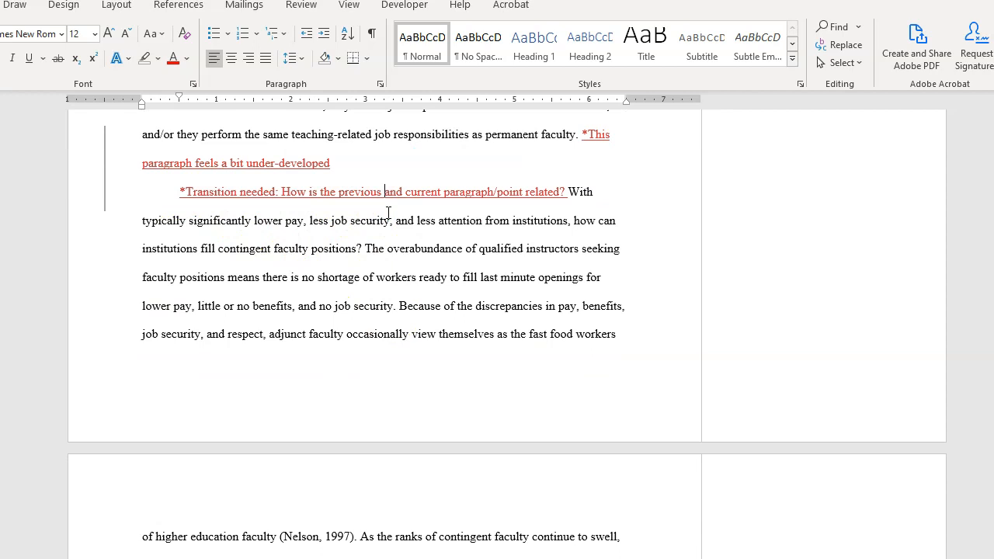
left_click(393, 220)
left_click(408, 248)
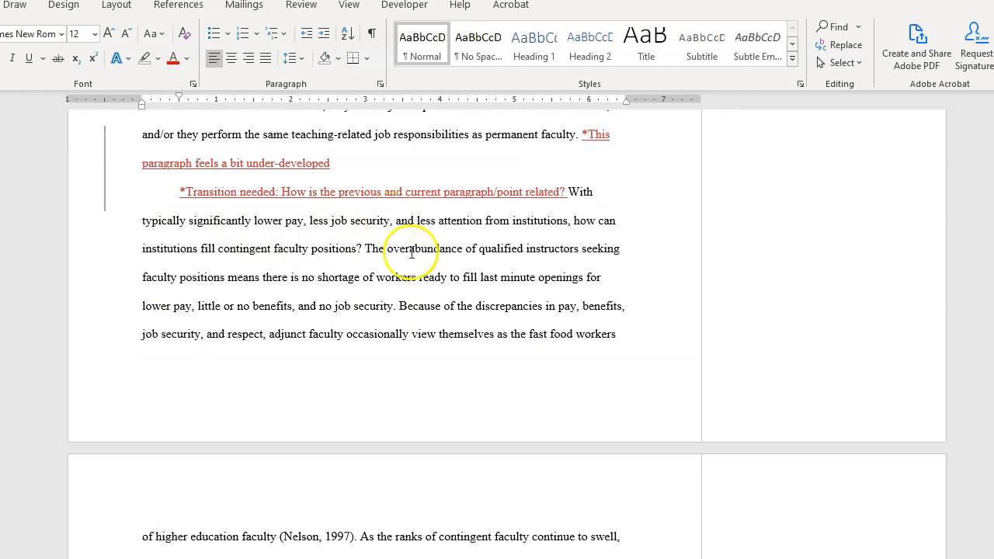
- Review the comments on the References heading and the reference entries beneath it
scroll(408, 249, "down", 1)
scroll(407, 248, "down", 5)
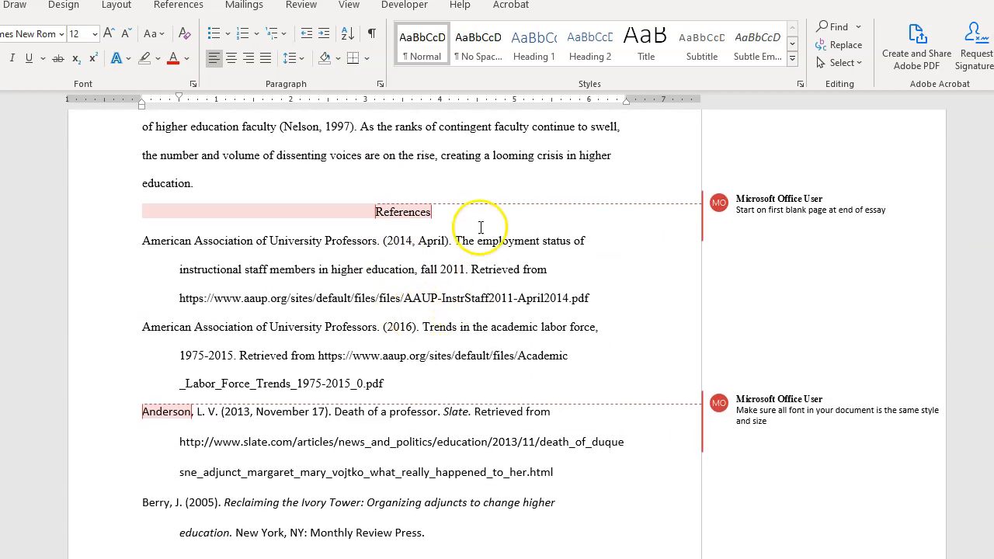
left_click(371, 213)
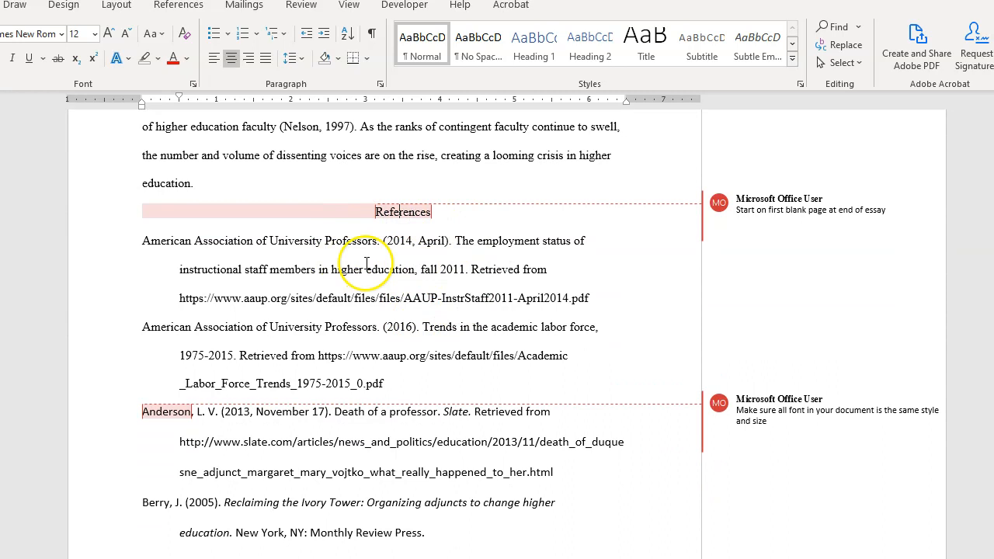
scroll(315, 268, "down", 2)
scroll(319, 272, "down", 3)
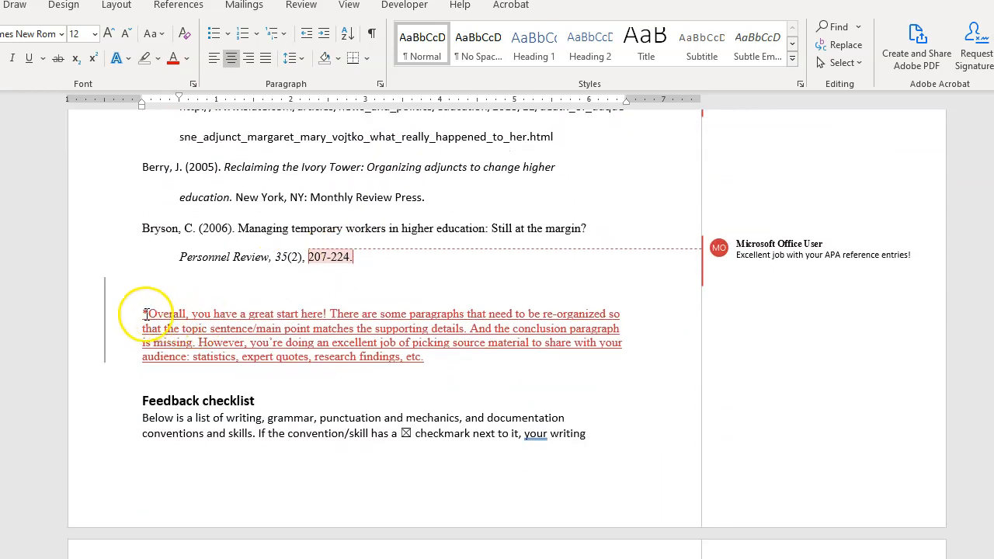
- Select the inserted overall feedback paragraph below the references to read it
left_click_drag(141, 314, 428, 360)
left_click(428, 359)
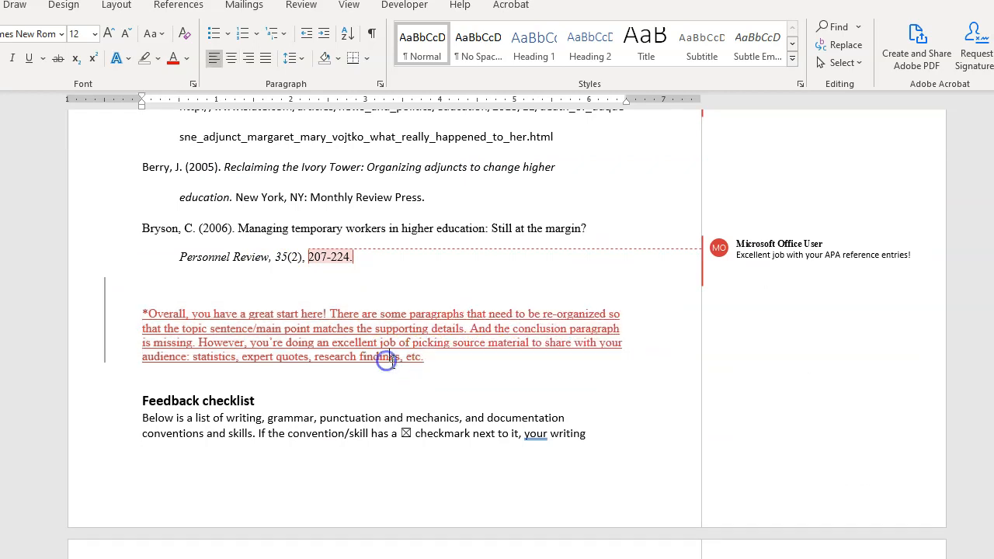
scroll(396, 334, "down", 1)
left_click(451, 292)
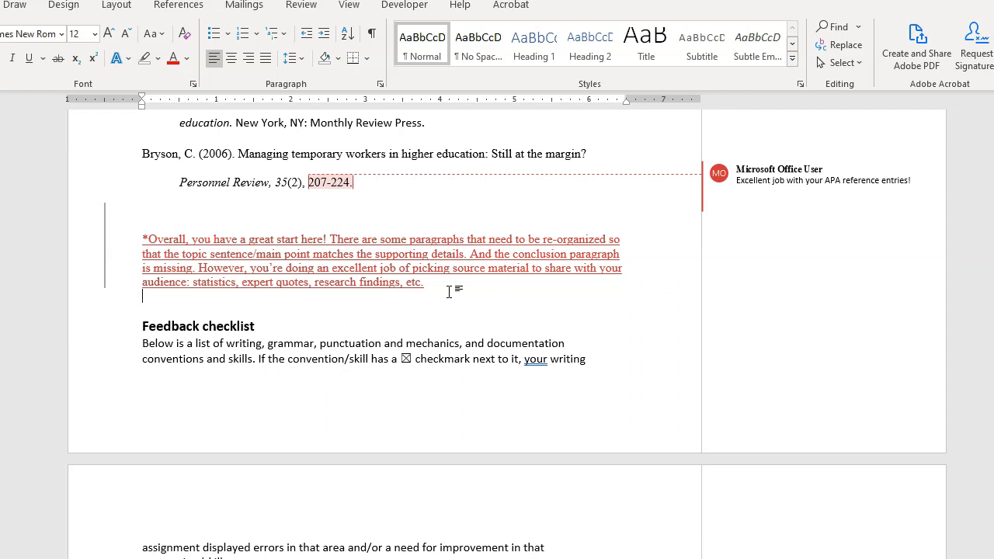
- Read the feedback checklist introduction and examine the marked items under writing conventions and skills
scroll(458, 303, "down", 6)
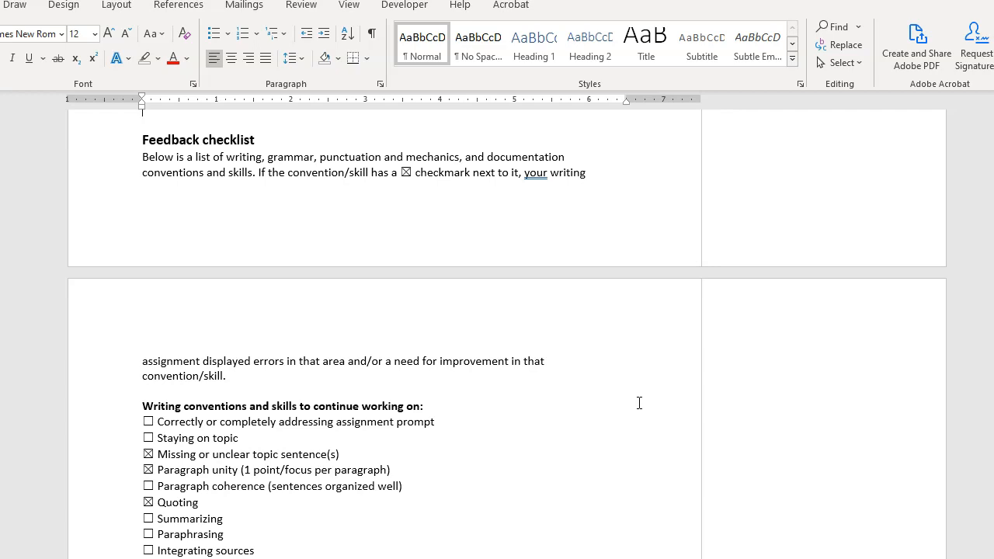
scroll(629, 326, "down", 1)
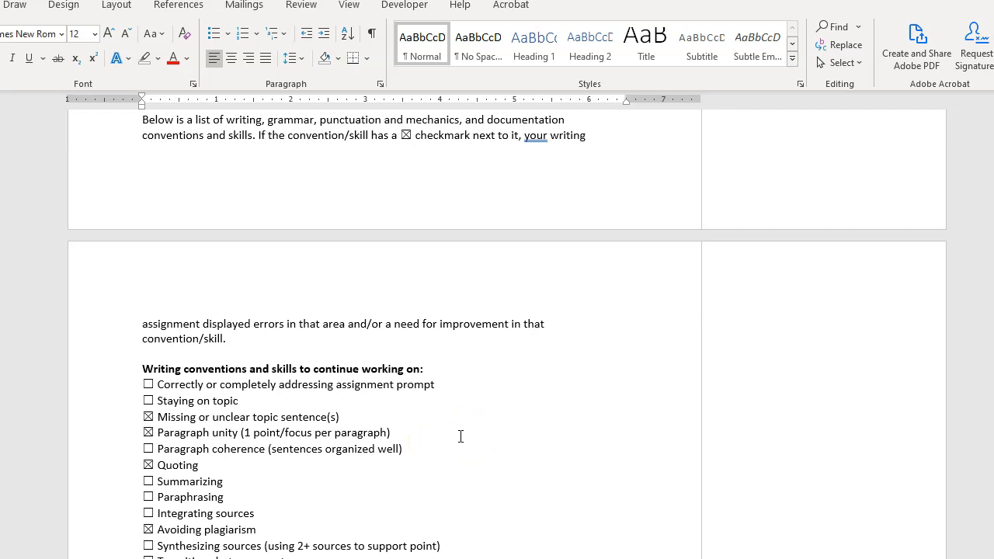
scroll(460, 436, "down", 4)
scroll(267, 264, "down", 1)
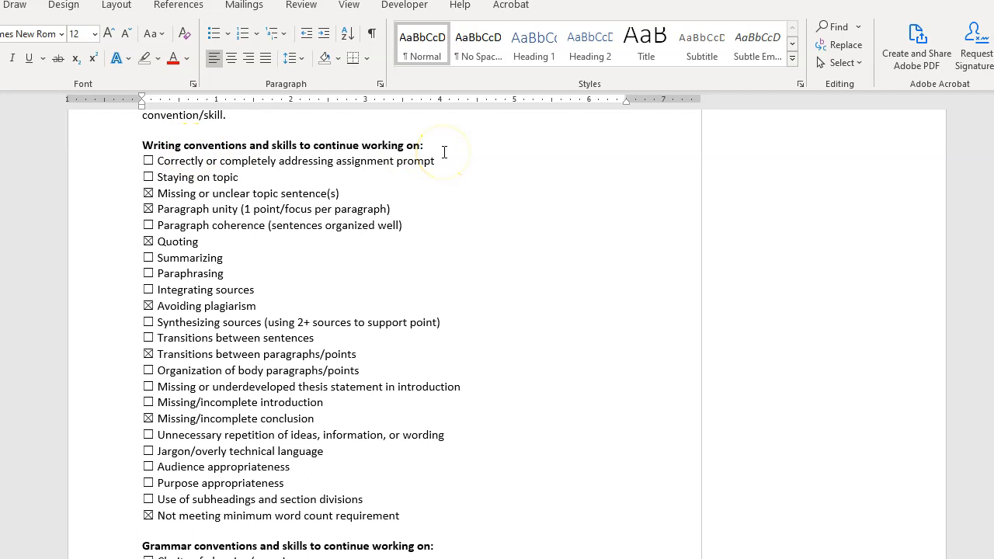
scroll(435, 164, "down", 1)
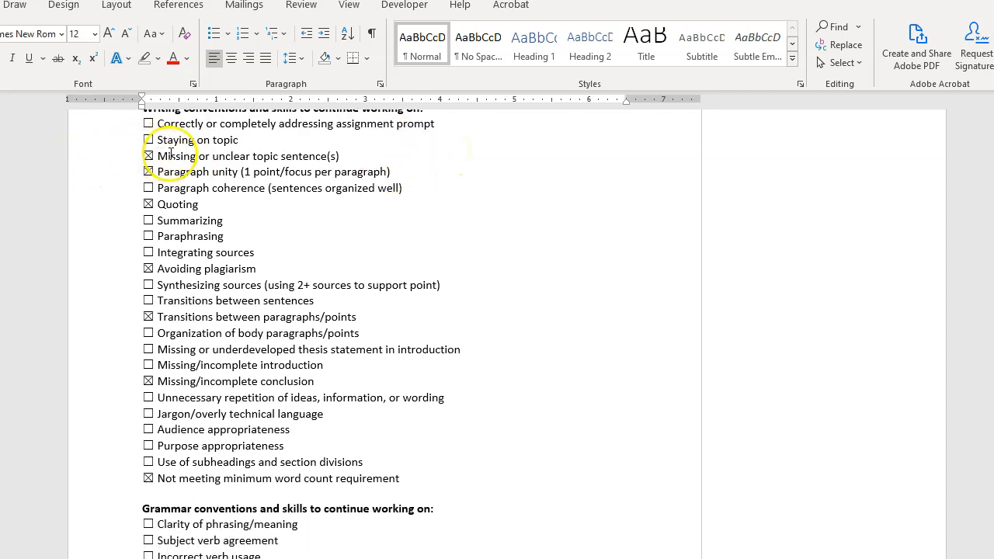
left_click(347, 157)
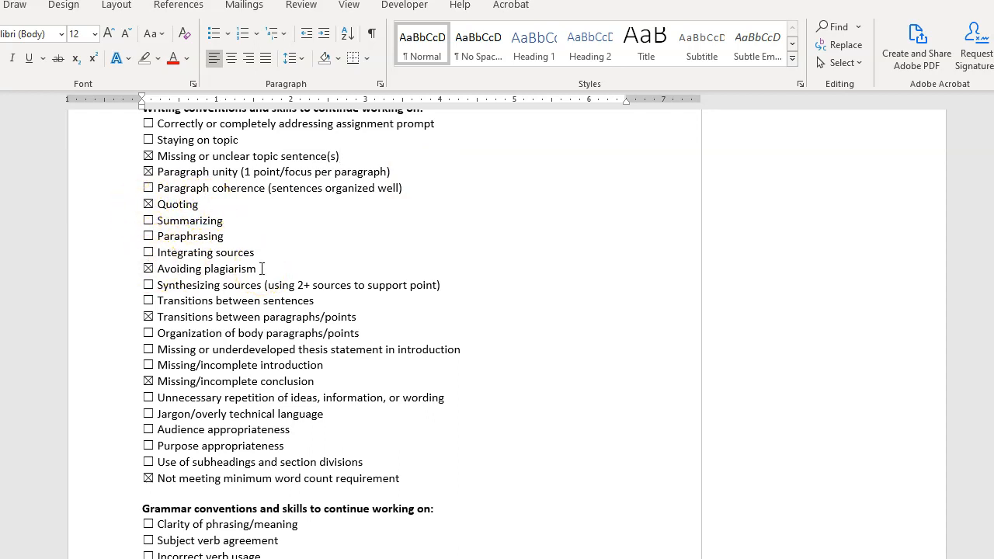
- Review the remaining checklist sections on grammar, punctuation and documentation conventions for marked items
scroll(295, 268, "down", 6)
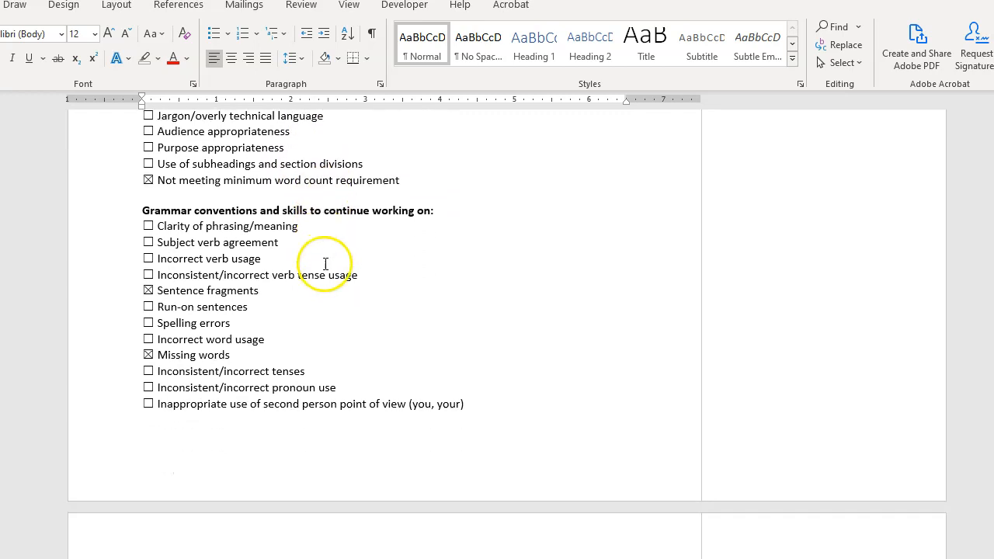
scroll(325, 264, "down", 2)
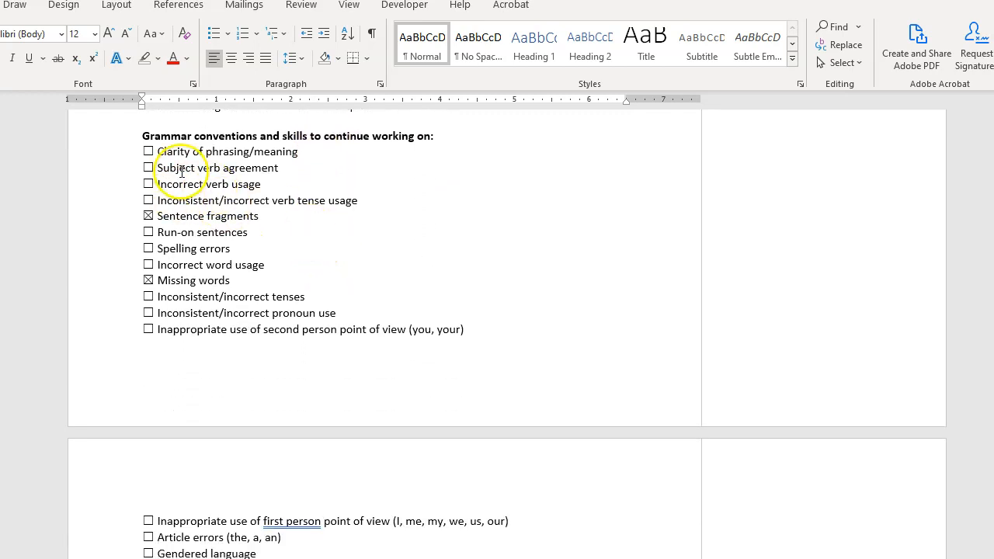
scroll(189, 200, "down", 8)
scroll(170, 223, "down", 4)
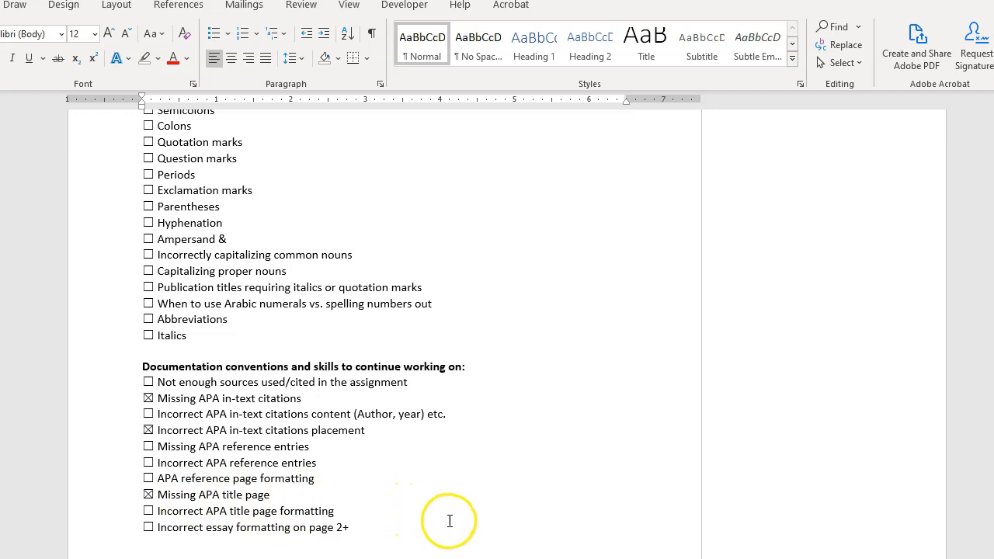
- Return to the beginning of the draft and look over the comments and tracked edits around the first paragraph
scroll(458, 524, "up", 3)
scroll(460, 522, "up", 20)
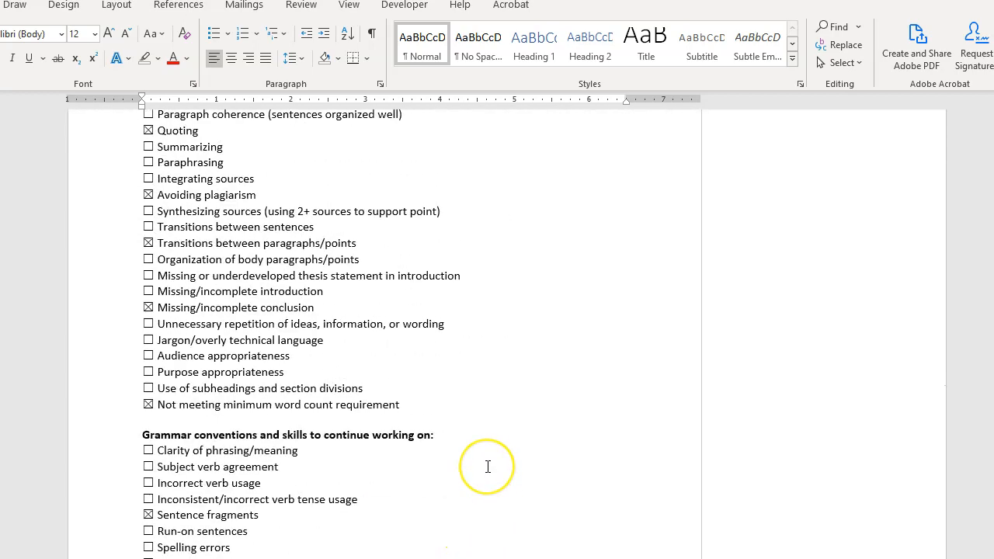
scroll(487, 466, "up", 20)
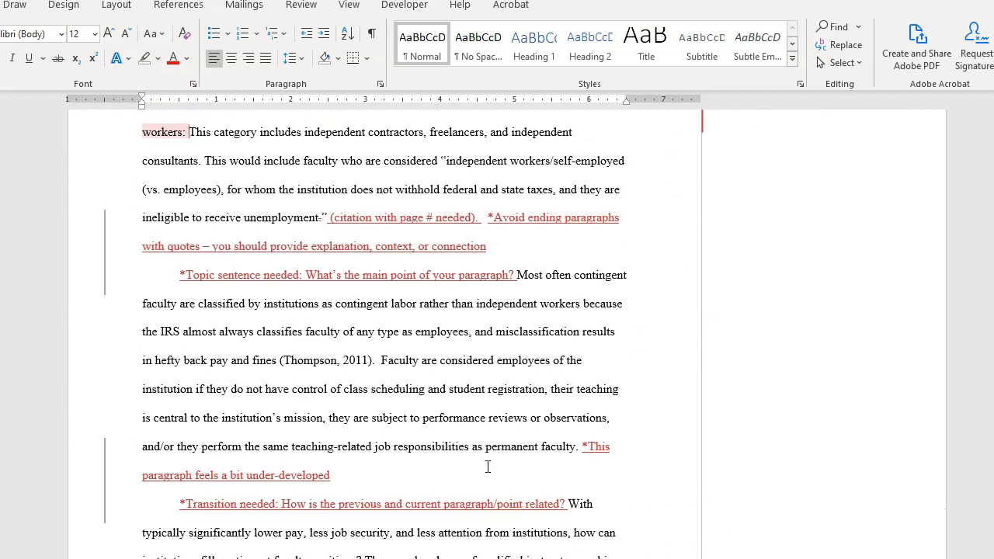
scroll(488, 466, "up", 15)
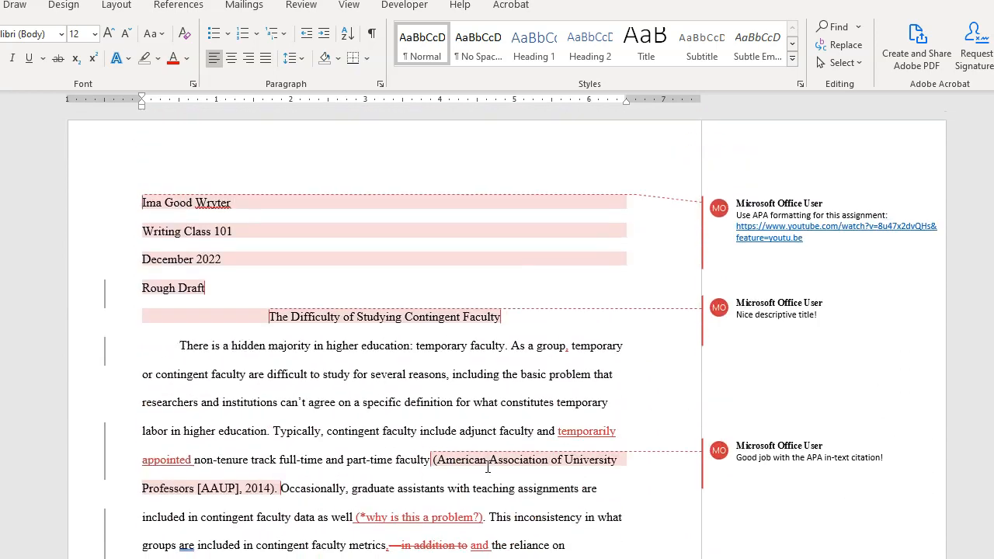
mouse_move(439, 520)
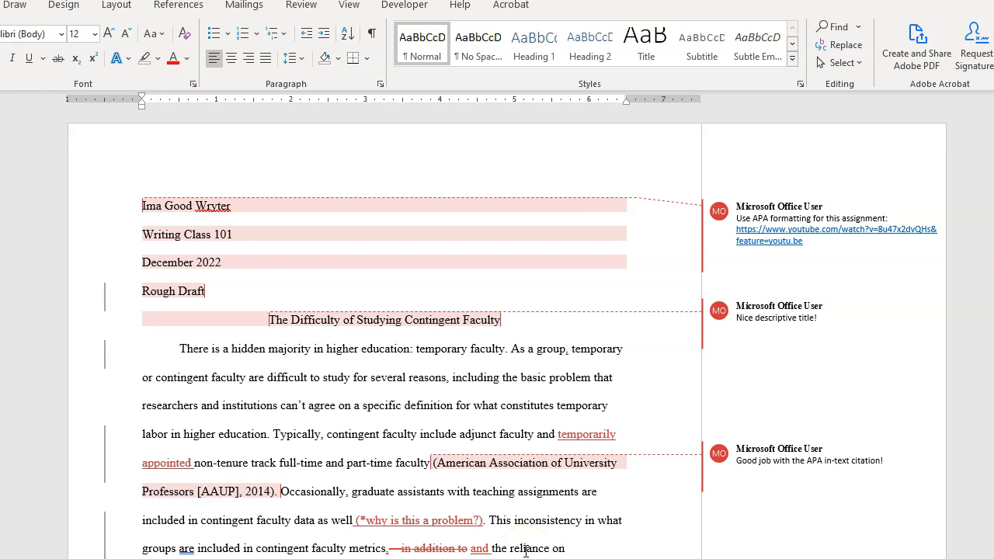
scroll(436, 358, "down", 2)
left_click(435, 358)
scroll(344, 366, "down", 4)
scroll(366, 423, "up", 2)
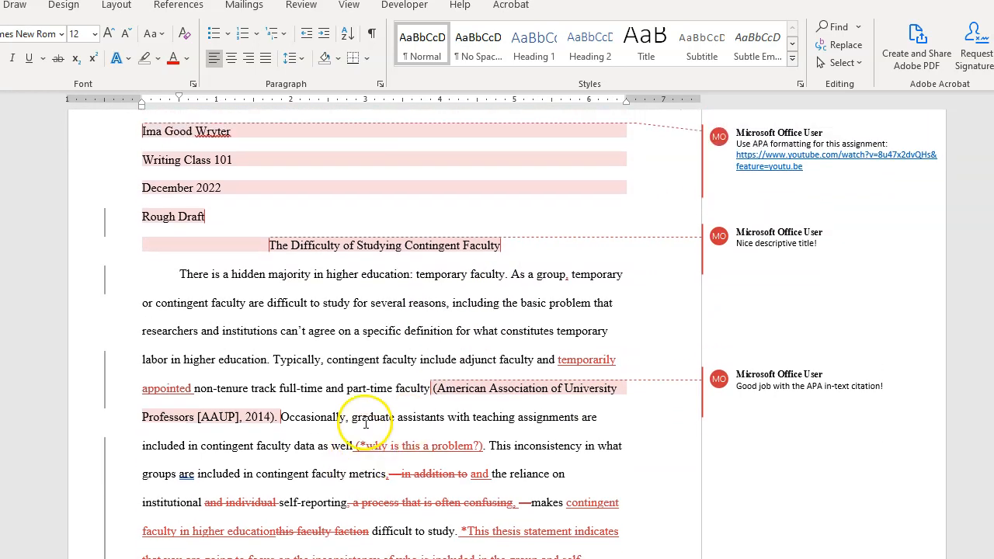
scroll(366, 424, "up", 2)
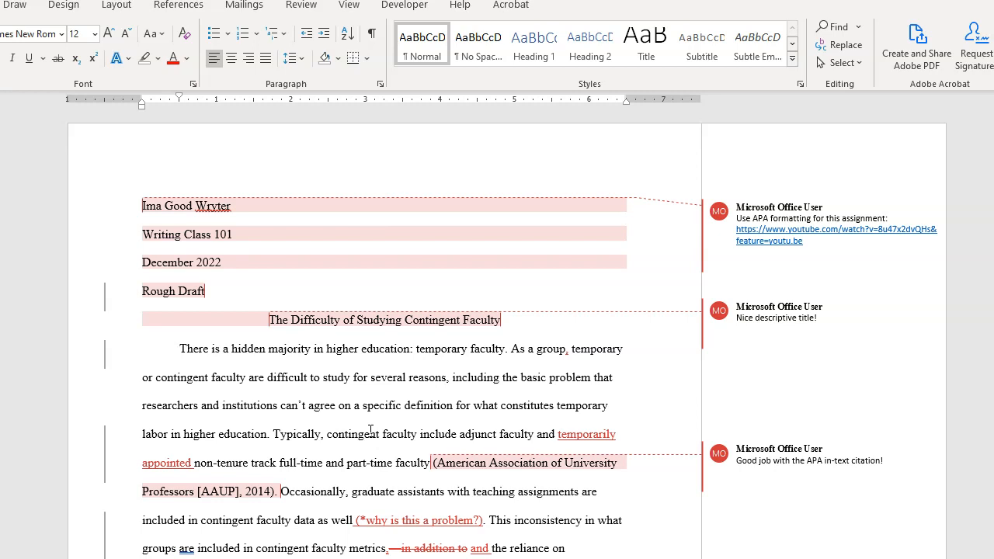
- Compare the marked-up draft with the clean copy side by side, examining the tracked edits and comments around the first paragraph
left_click(328, 473)
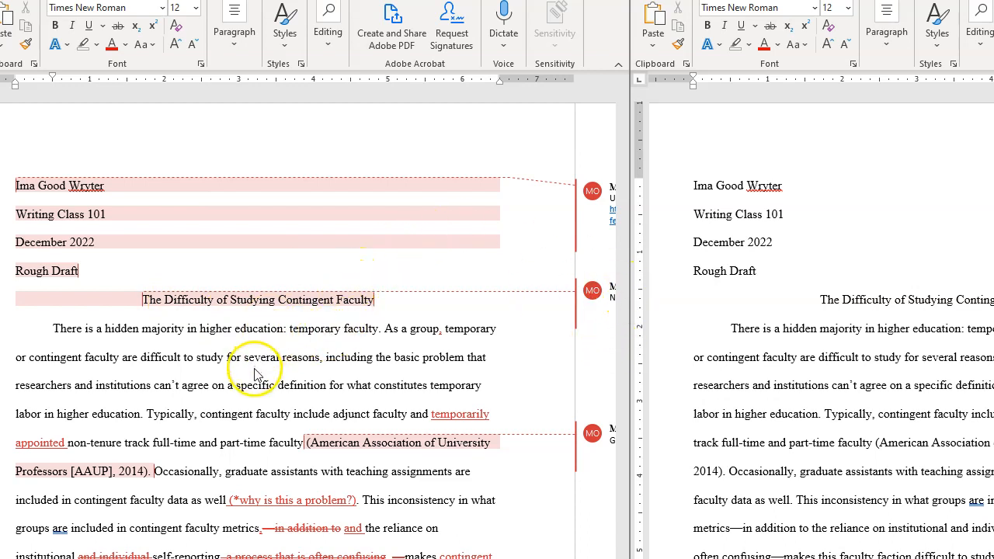
left_click(873, 442)
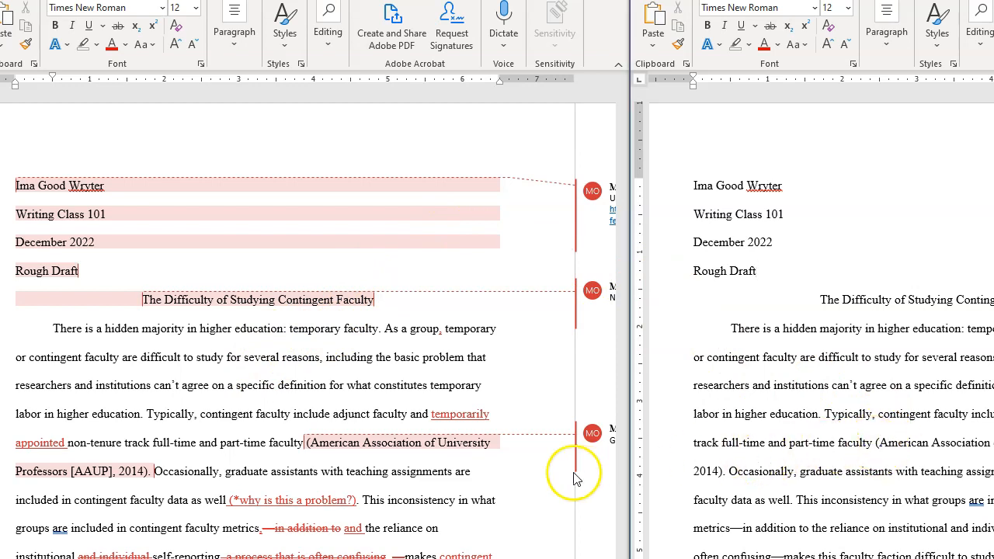
left_click(510, 492)
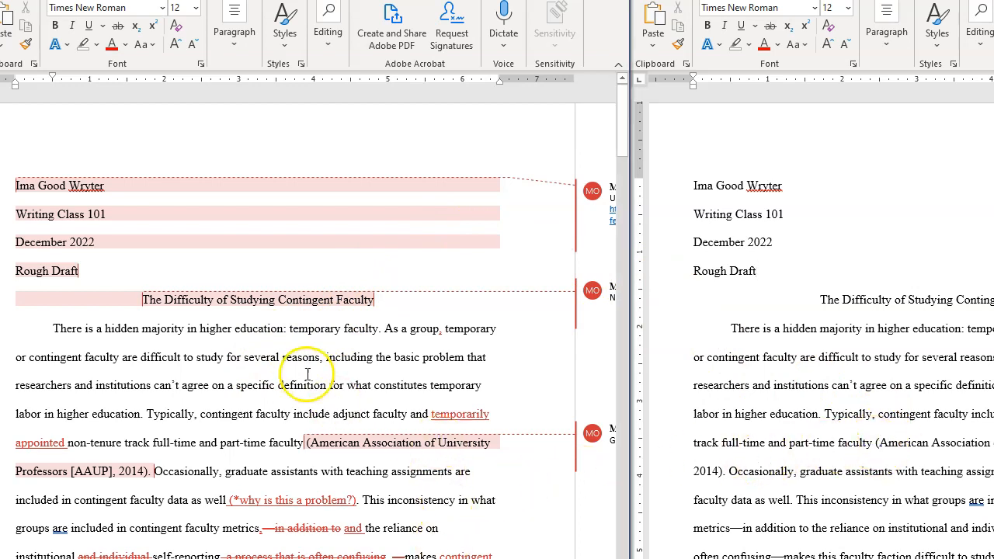
scroll(290, 392, "down", 2)
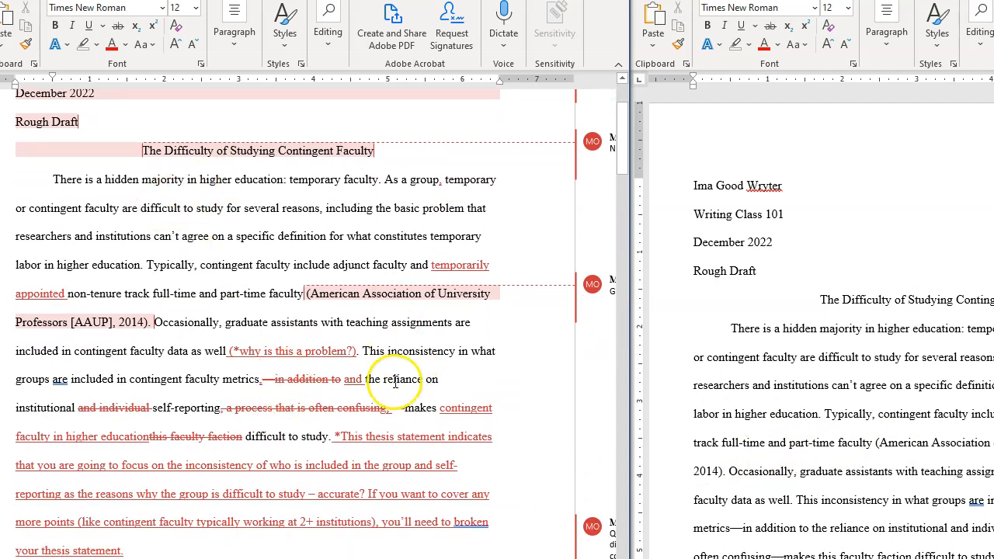
scroll(396, 435, "right", 5)
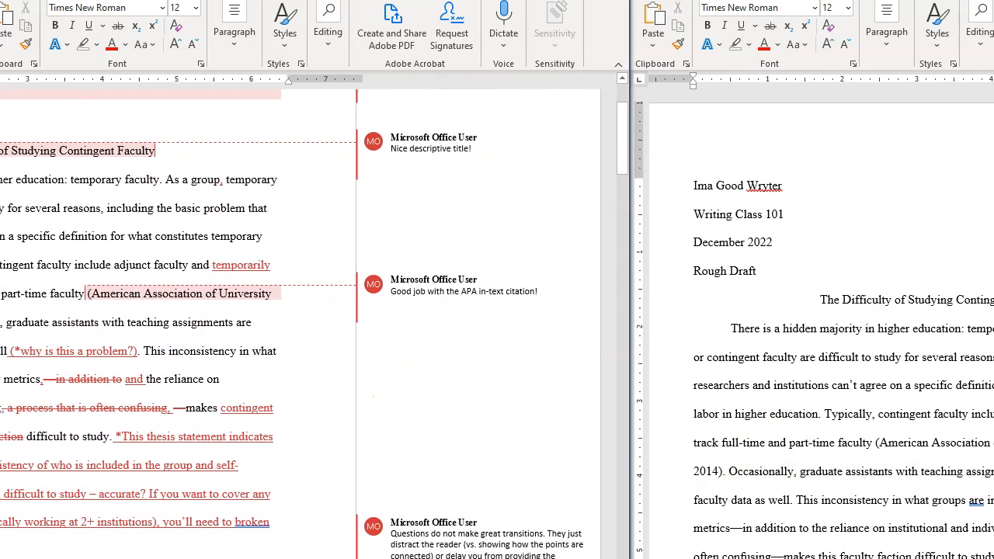
scroll(311, 349, "left", 6)
left_click(723, 327)
scroll(726, 319, "down", 1)
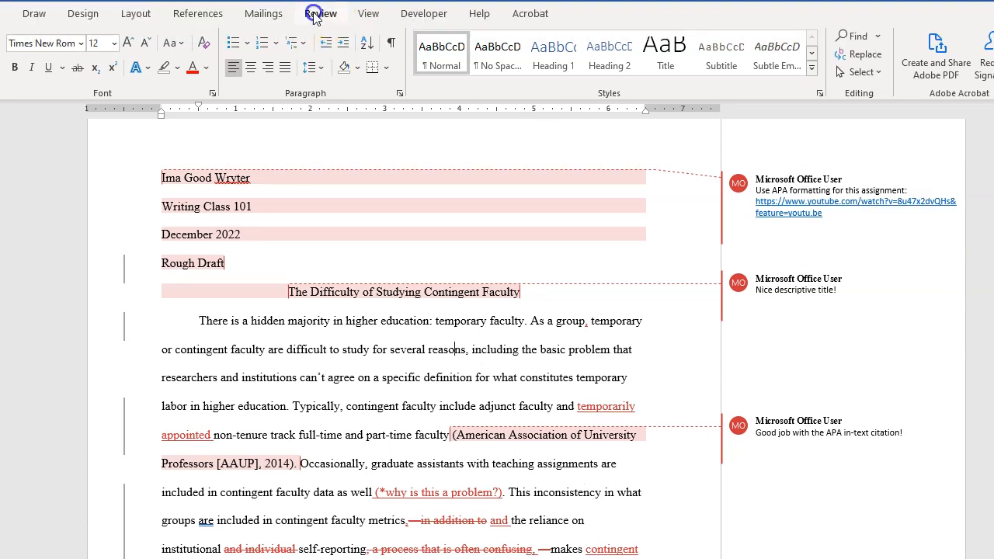
- Examine the commenting, change-tracking and change-acceptance options available for reviewing the draft, using the APA formatting comment as an example
left_click(319, 14)
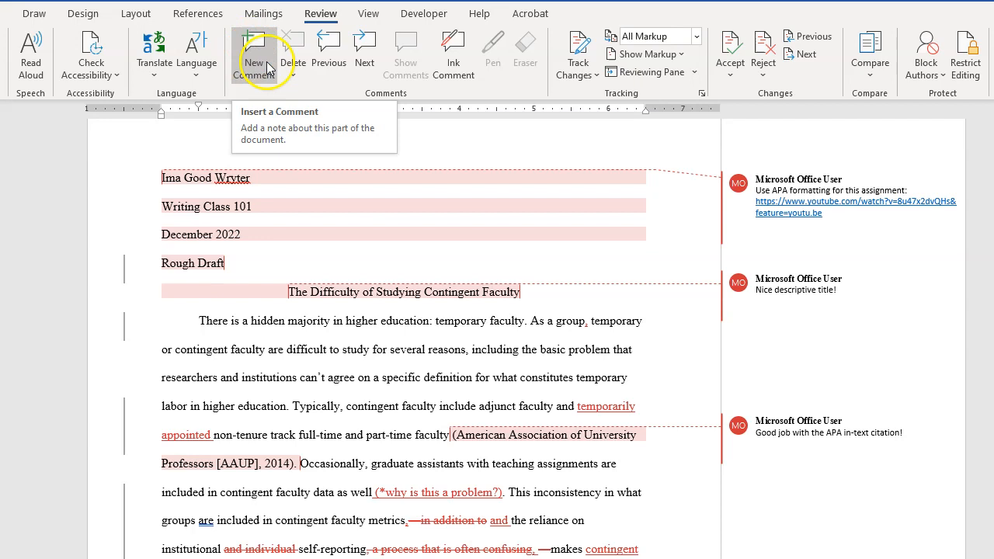
left_click(773, 182)
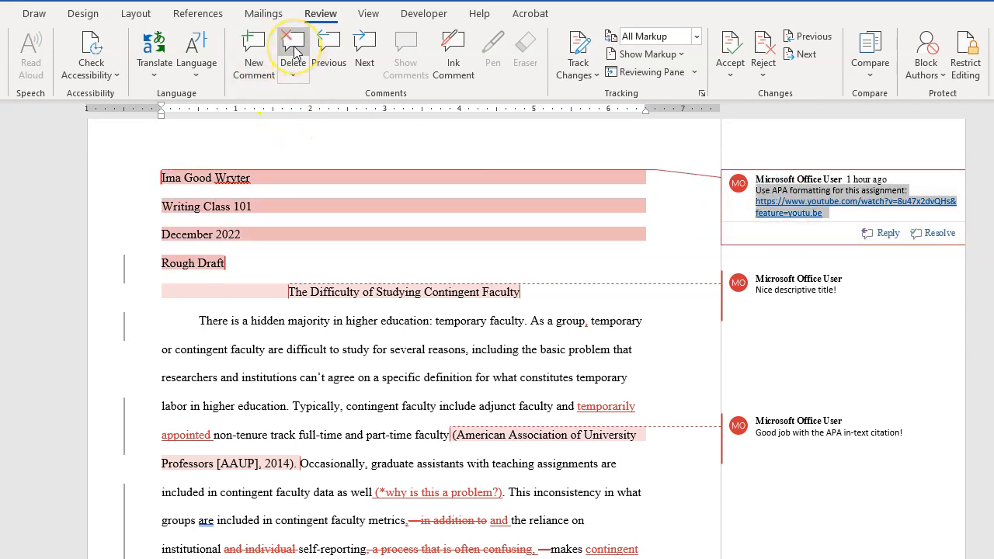
left_click(589, 82)
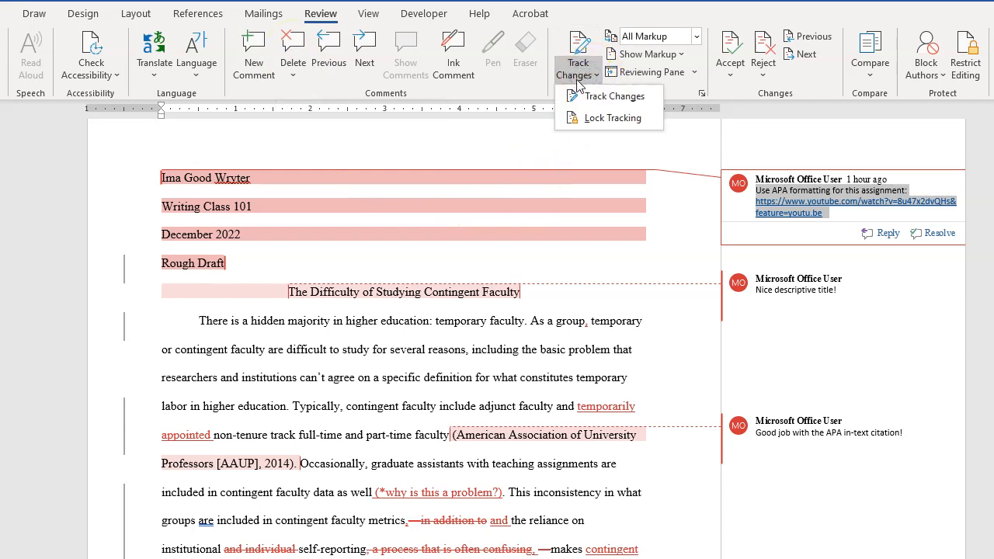
left_click(594, 96)
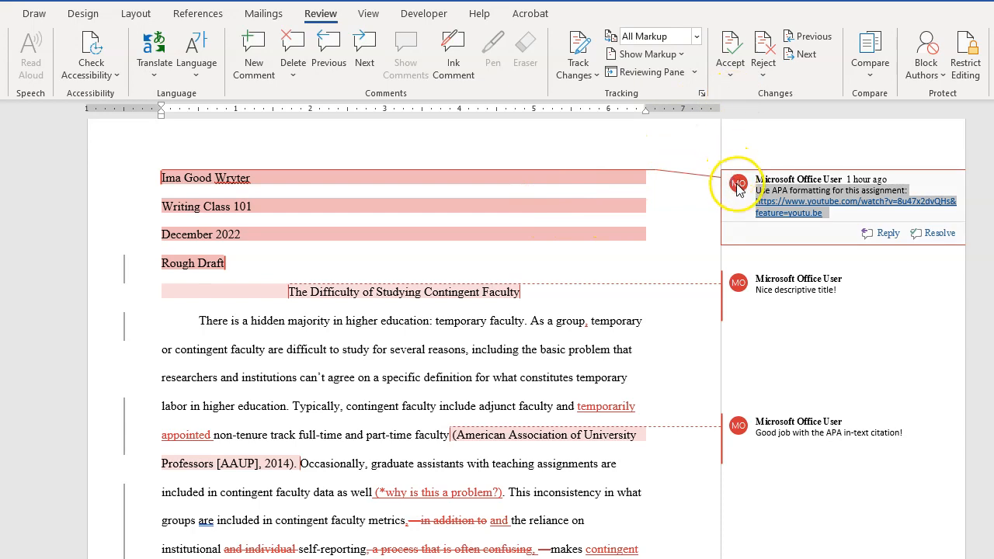
left_click(730, 75)
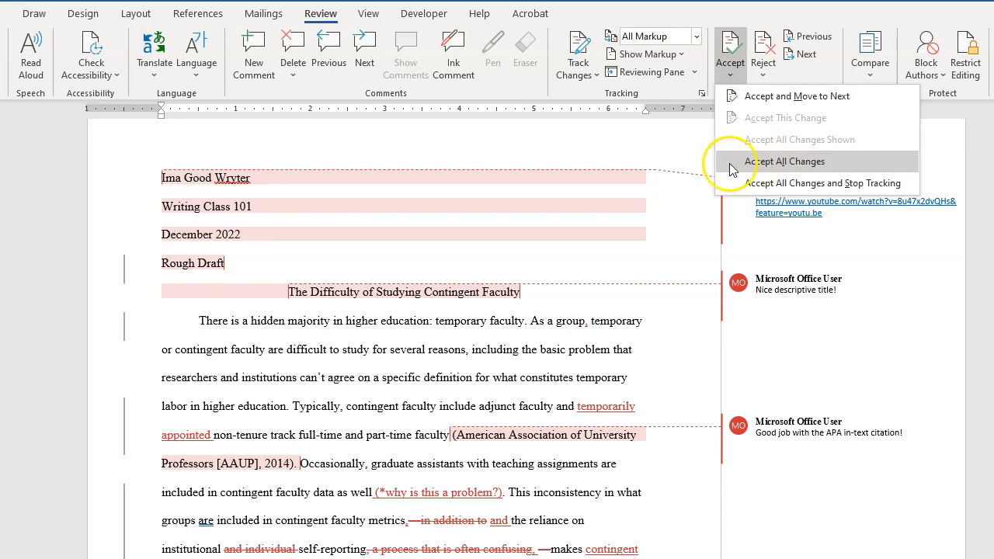
left_click(617, 223)
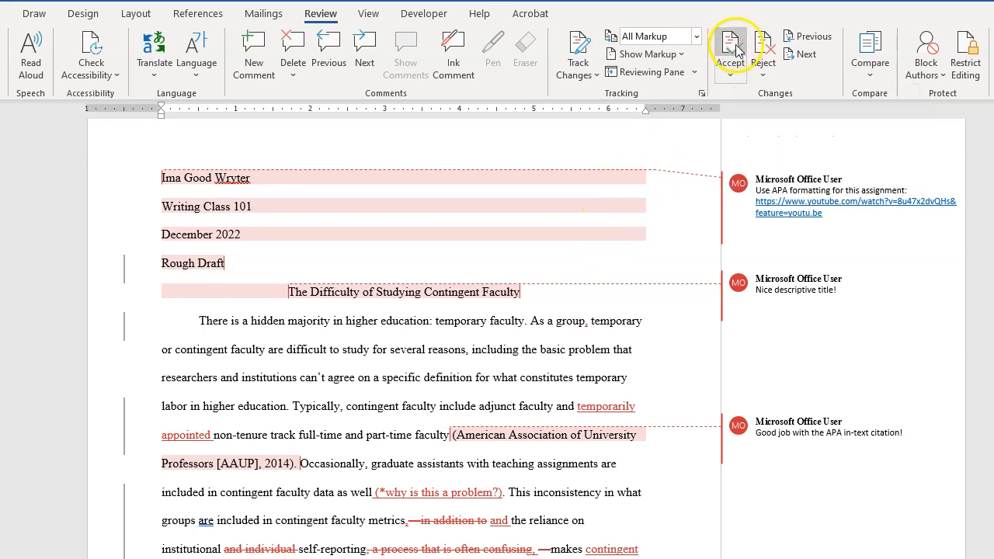
- Accept the tracked insertion "temporarily appointed" in the first paragraph and delete the comment praising the APA in-text citation
left_click(730, 75)
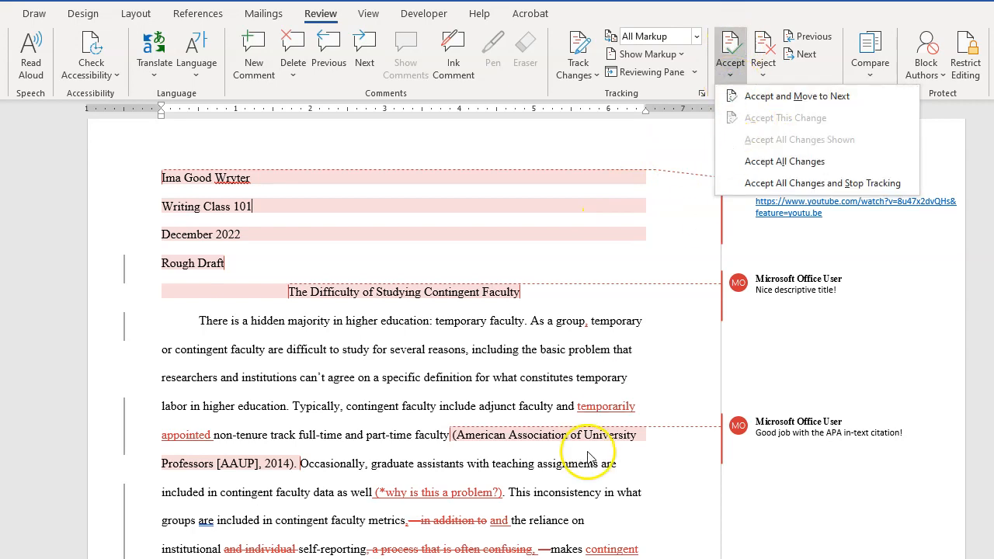
left_click(589, 409)
left_click(599, 411)
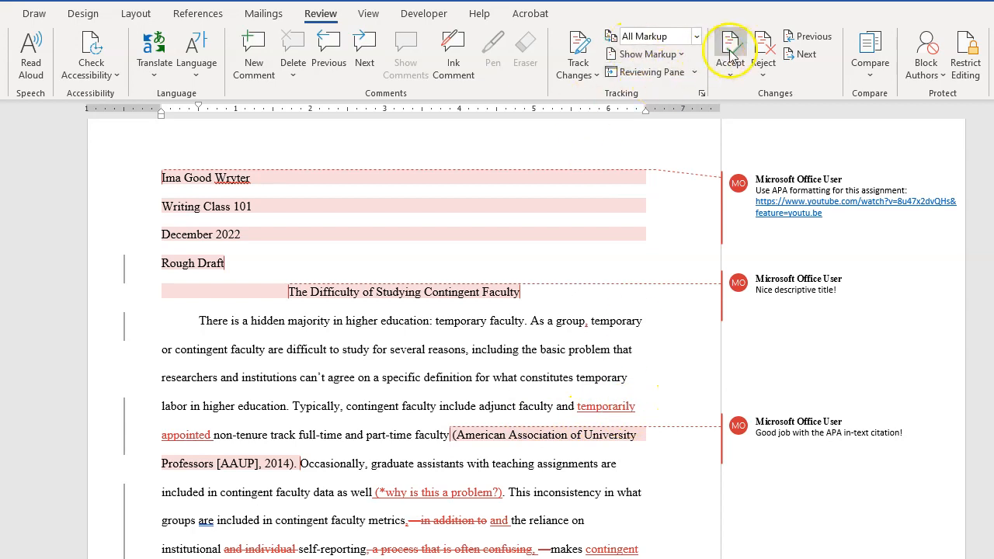
left_click(730, 75)
left_click(775, 97)
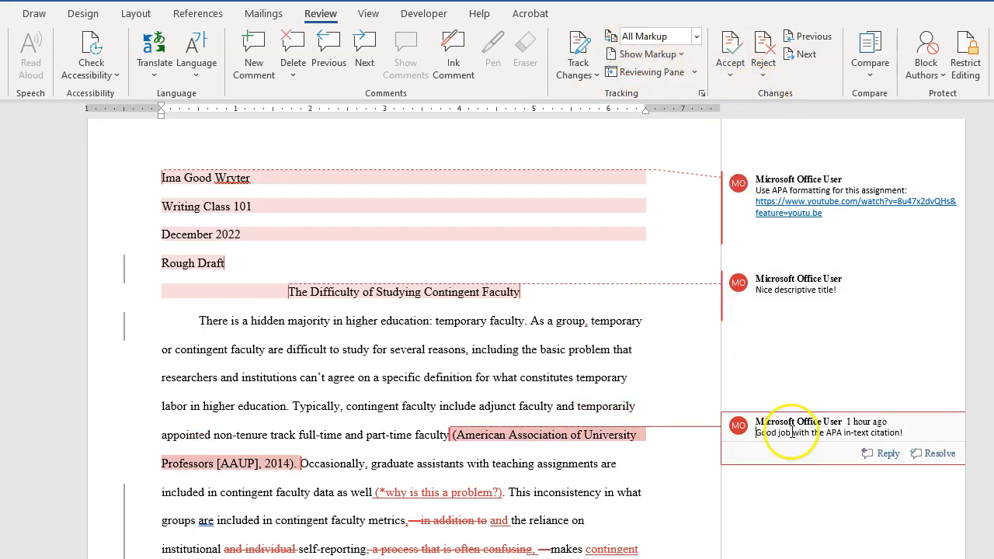
left_click(293, 55)
- Try accepting the instructor's inserted question "(*why is this a problem?)" as part of the first paragraph's text
scroll(466, 411, "down", 2)
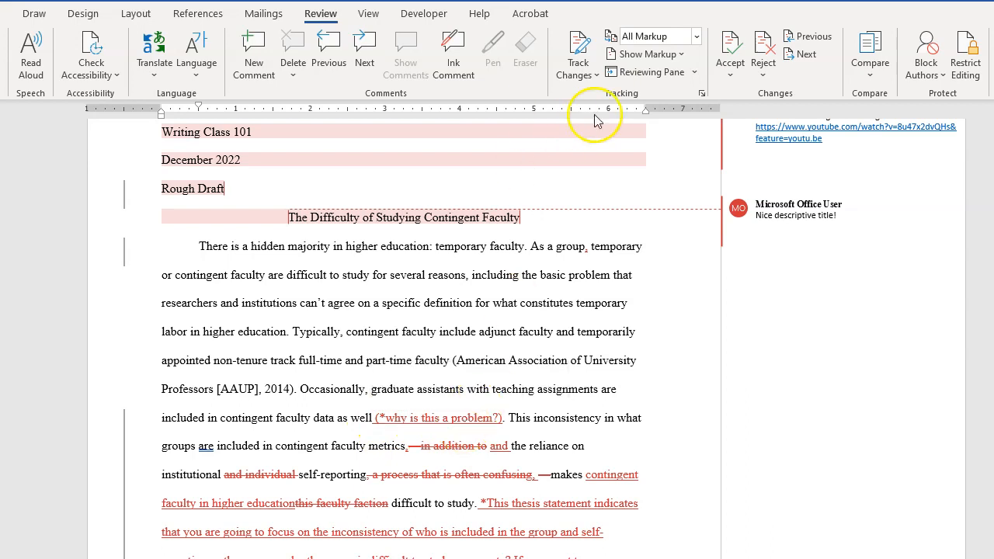
left_click(730, 73)
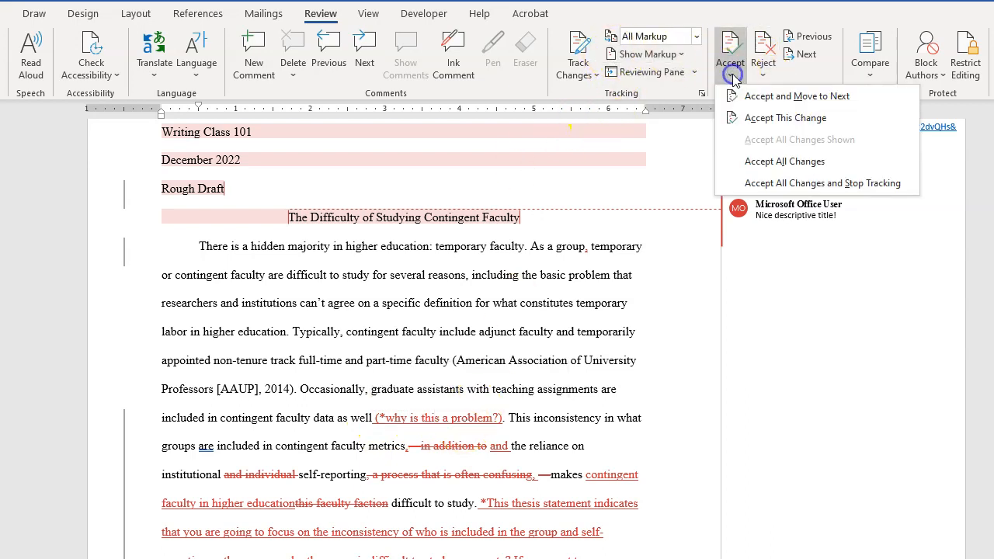
left_click(796, 97)
left_click_drag(376, 420, 506, 419)
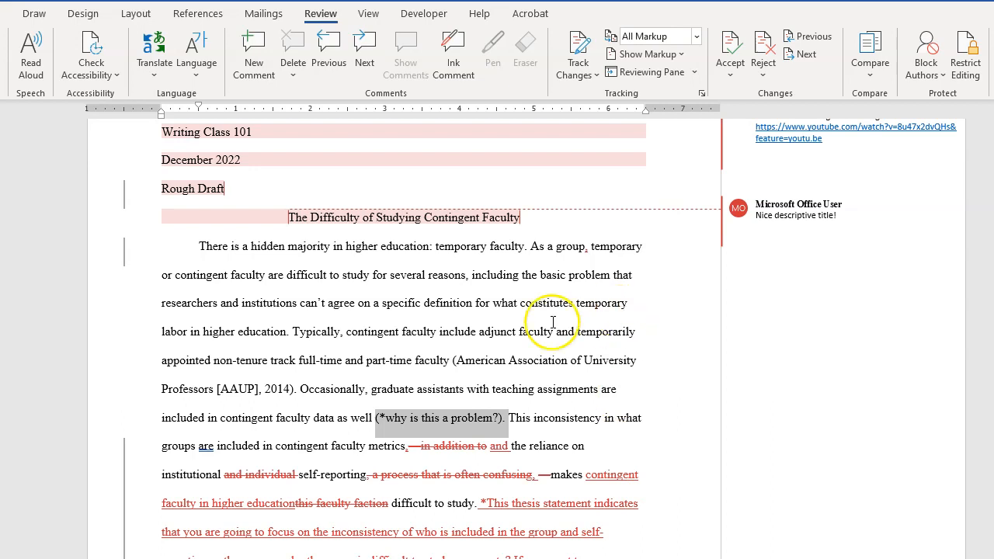
left_click(503, 421)
key("ctrl+z")
- Reject the tracked insertion "(*why is this a problem?)" at the end of the graduate assistants sentence
left_click(763, 70)
left_click(785, 98)
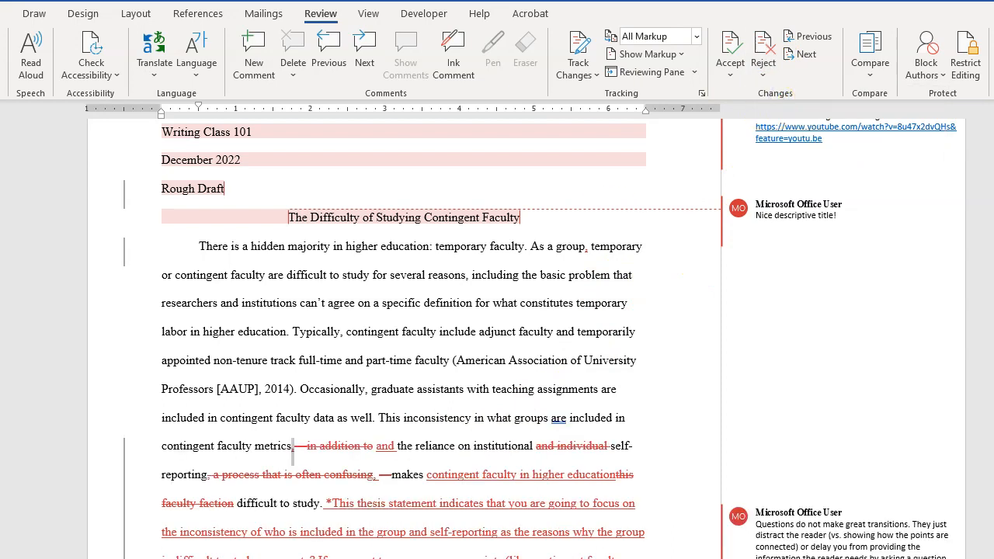
left_click(372, 419)
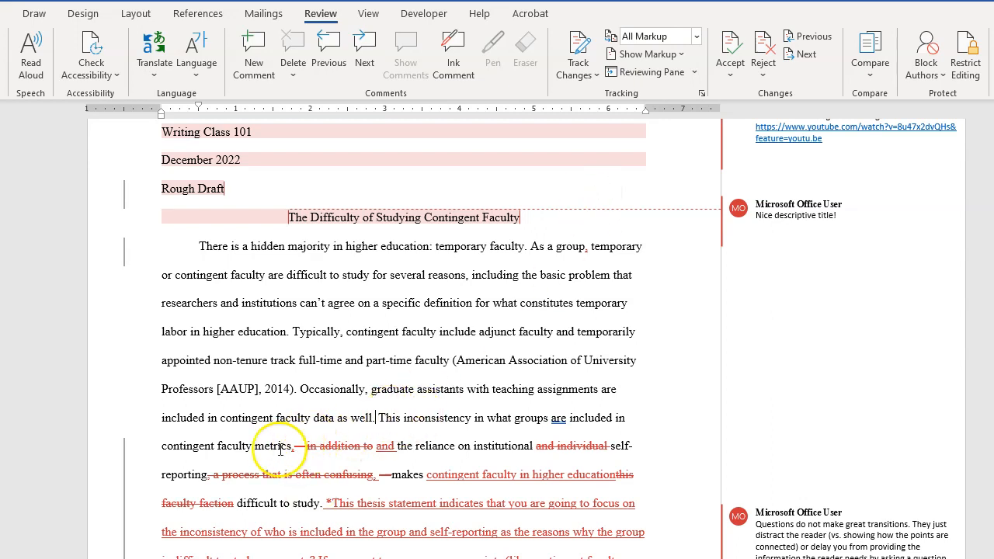
- Accept the inserted comma after "metrics", the deletion of "—in addition to" and the insertion of "and"
left_click(567, 418)
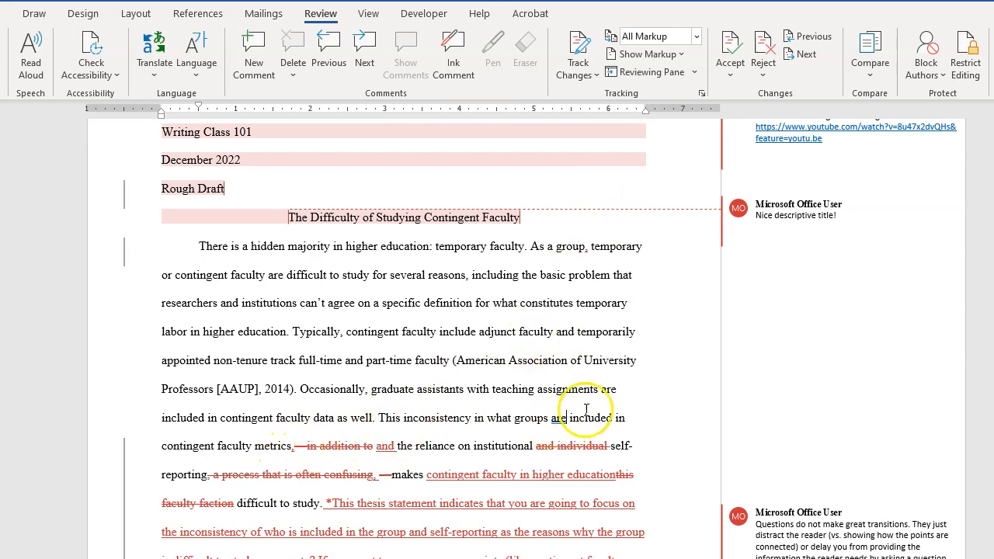
left_click(730, 69)
left_click(763, 94)
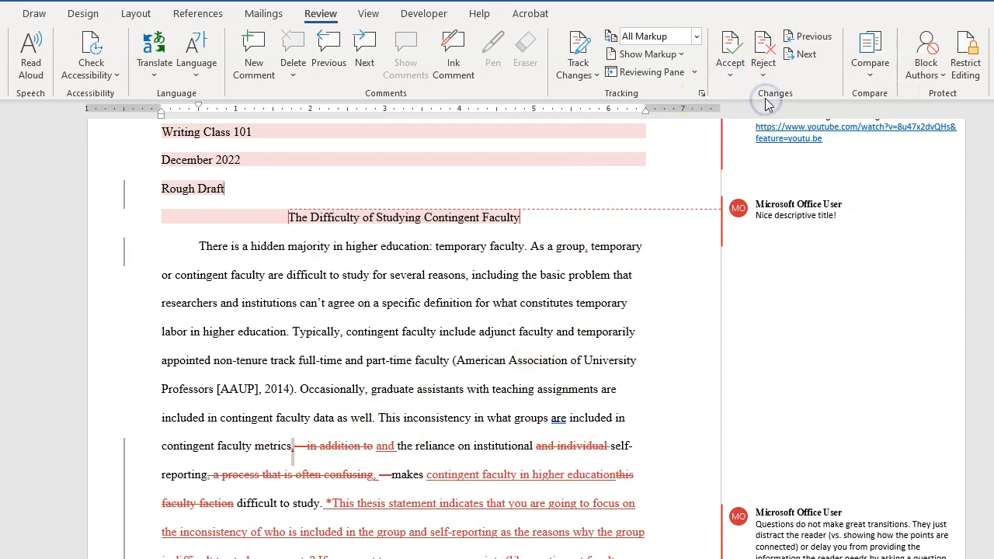
left_click(730, 68)
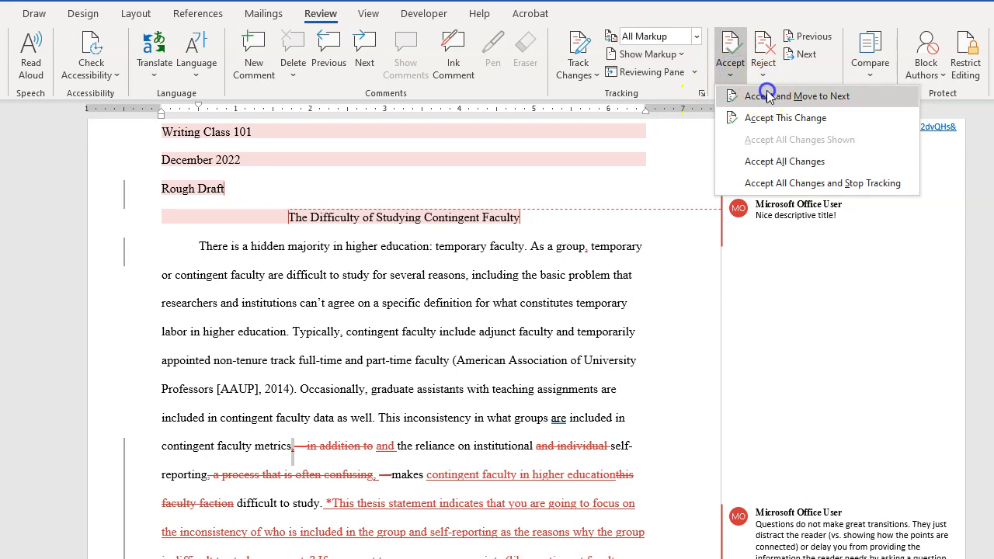
left_click(767, 95)
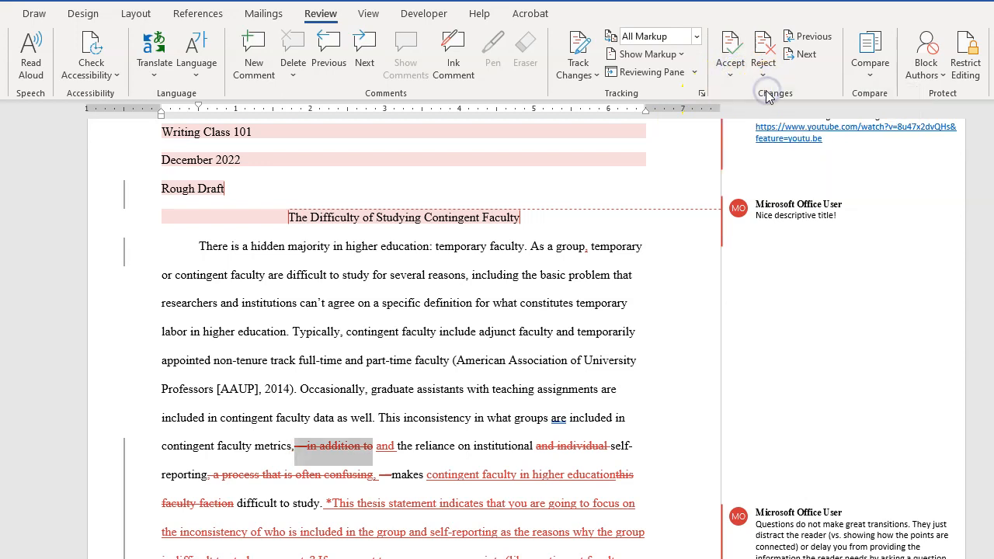
left_click(724, 78)
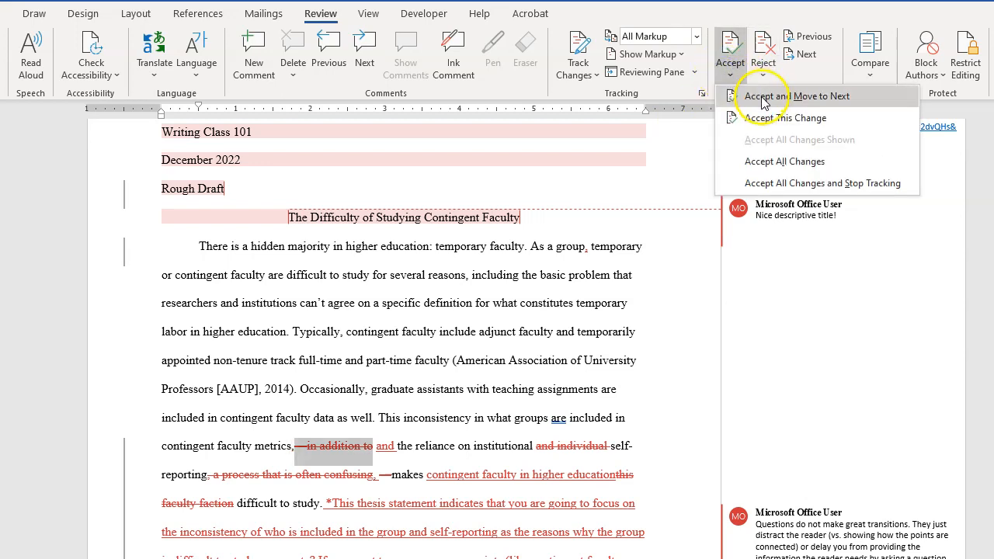
left_click(762, 97)
left_click(730, 46)
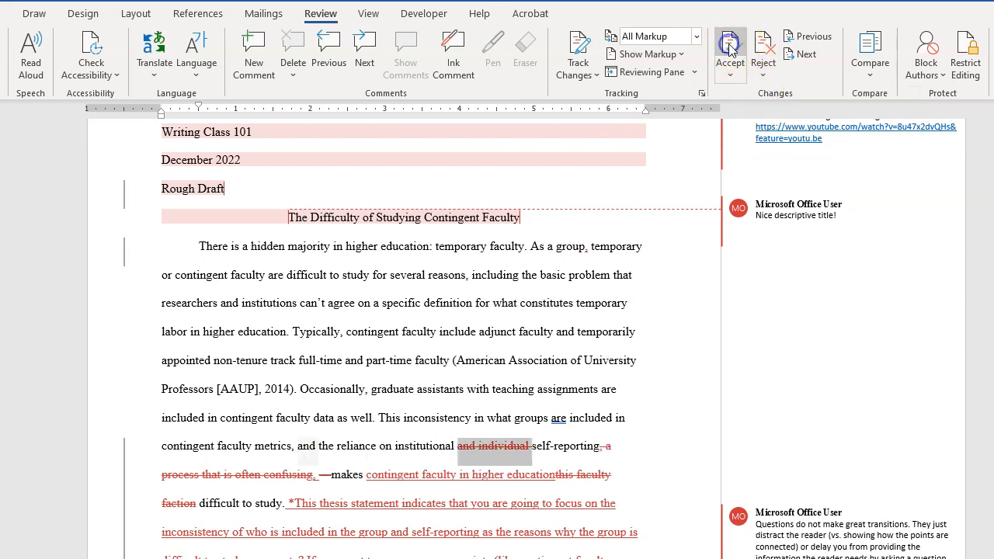
- Accept the remaining tracked edits in the first paragraph from "and individual" through the instructor's note on the thesis statement
left_click(730, 46)
left_click(730, 47)
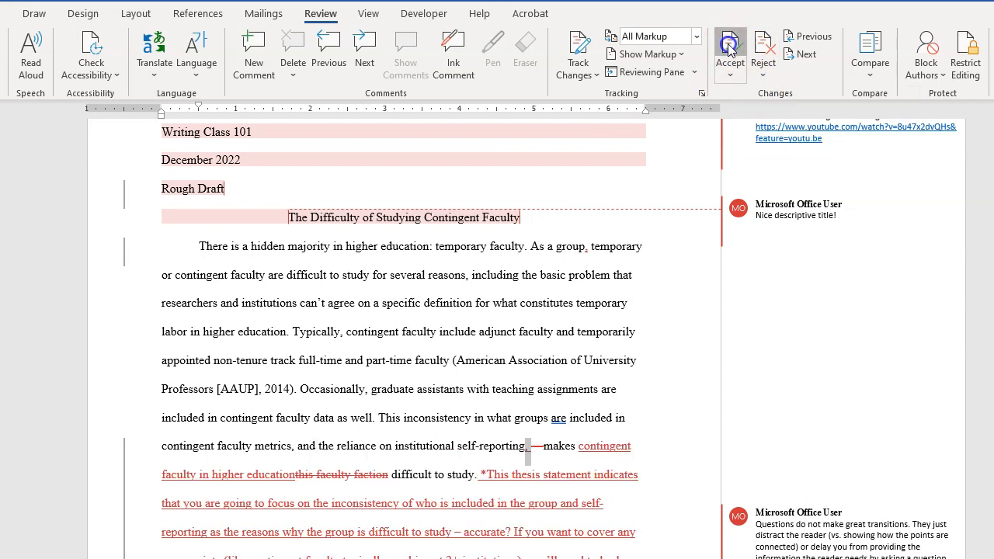
left_click(730, 47)
left_click(730, 47)
left_click(730, 46)
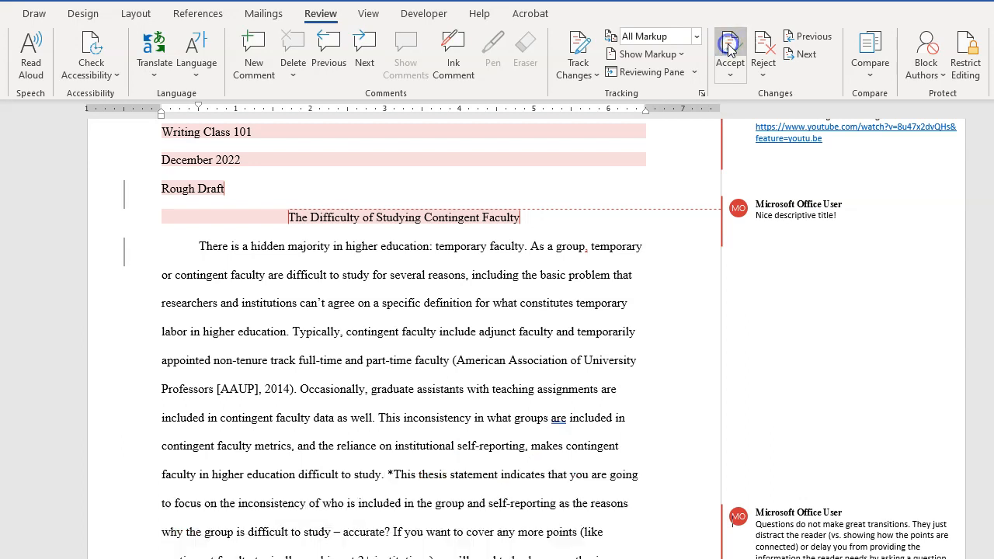
- Delete the instructor's note beginning "*This thesis statement indicates" from the end of the first paragraph
left_click(390, 477)
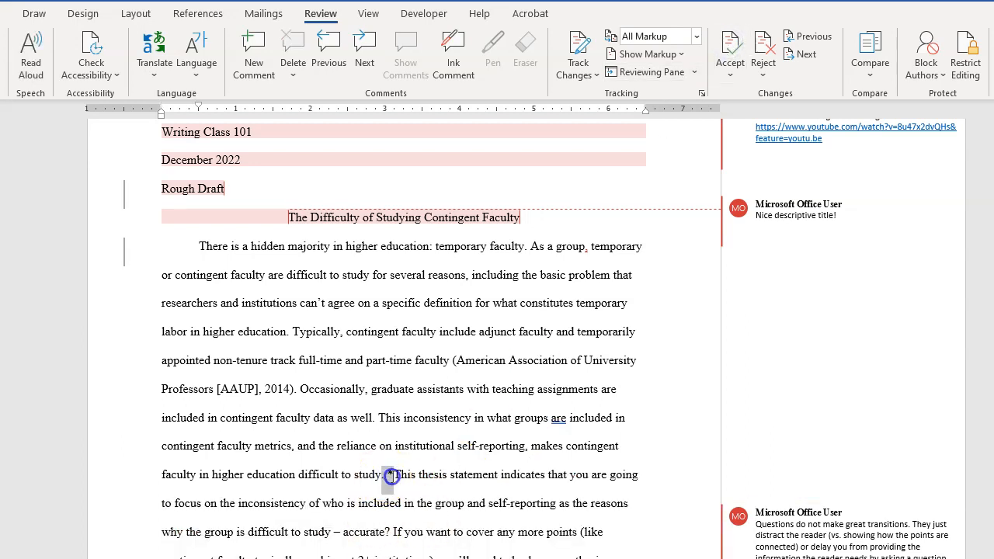
left_click_drag(392, 478, 655, 553)
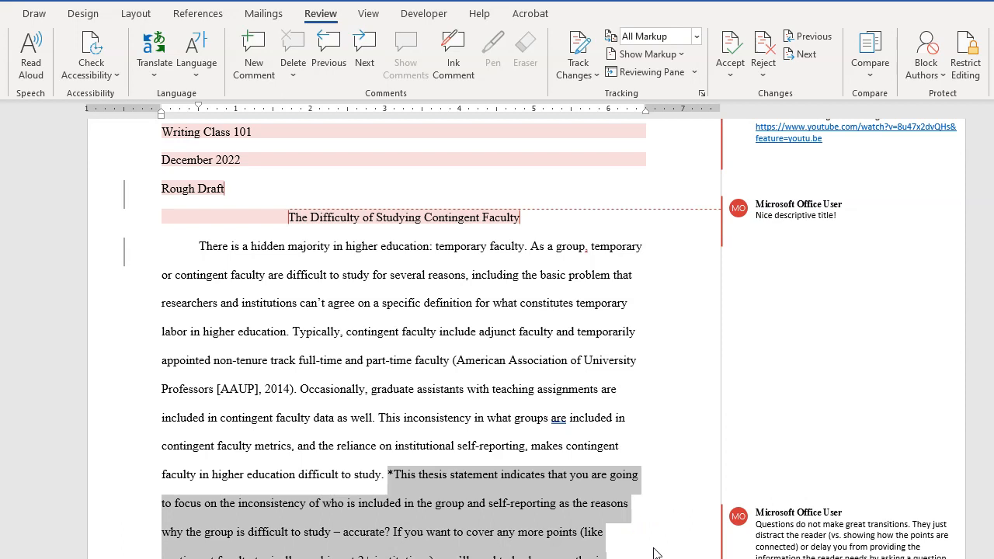
key("Delete")
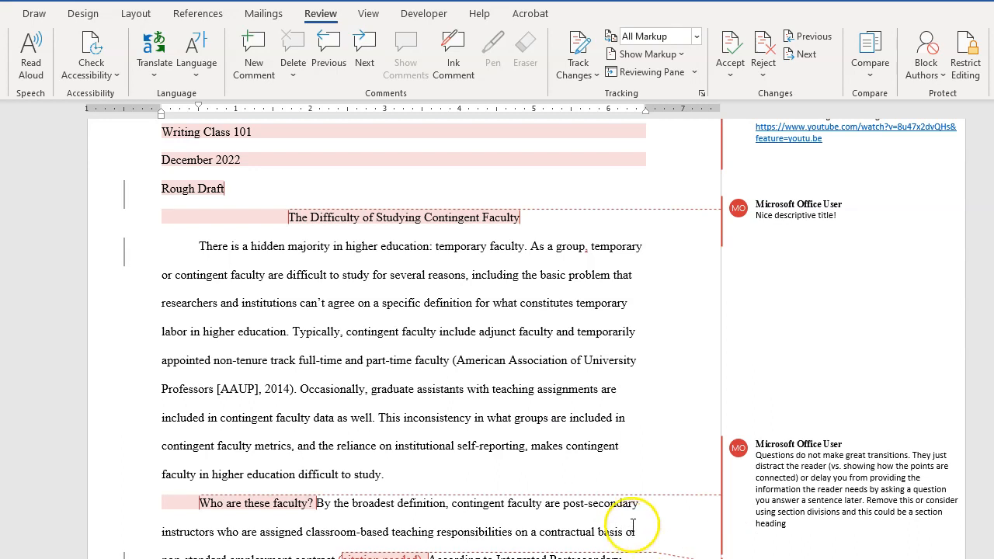
- Delete the "Nice descriptive title!" comment attached to the paper's title
scroll(572, 423, "up", 2)
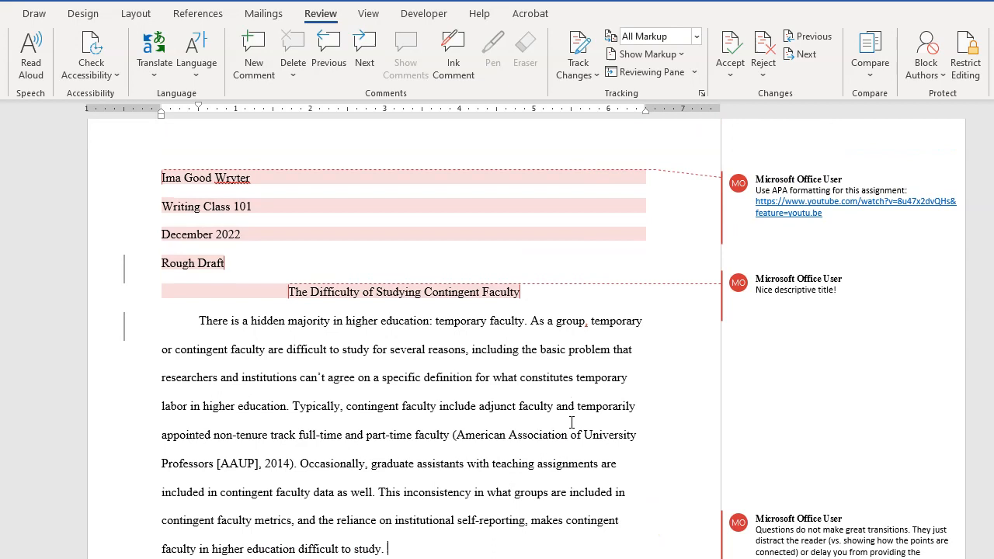
left_click(772, 299)
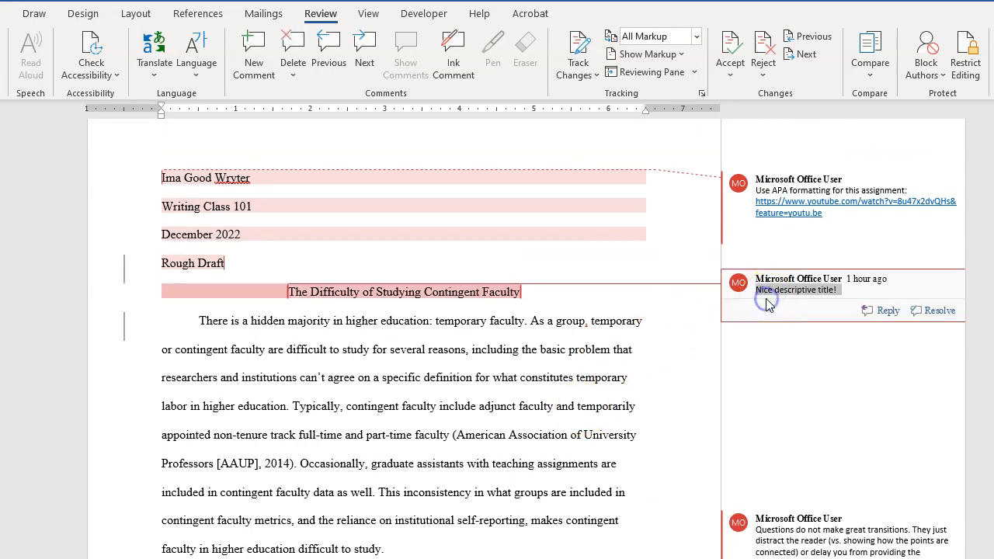
left_click(293, 55)
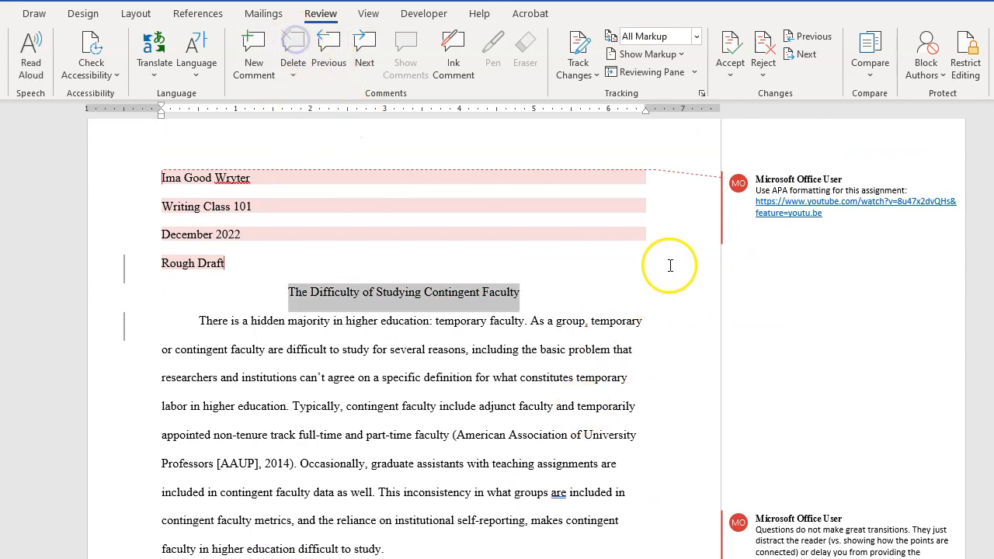
left_click(528, 329)
- Examine the inserted "(citation needed)" note and its linked comment in the second paragraph, and return to the start of the draft
scroll(417, 470, "down", 3)
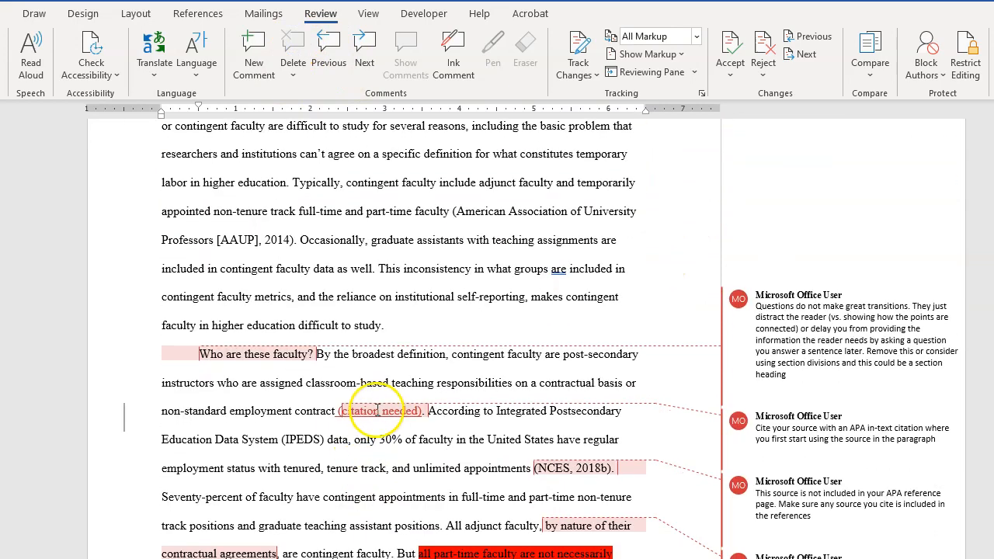
left_click(361, 416)
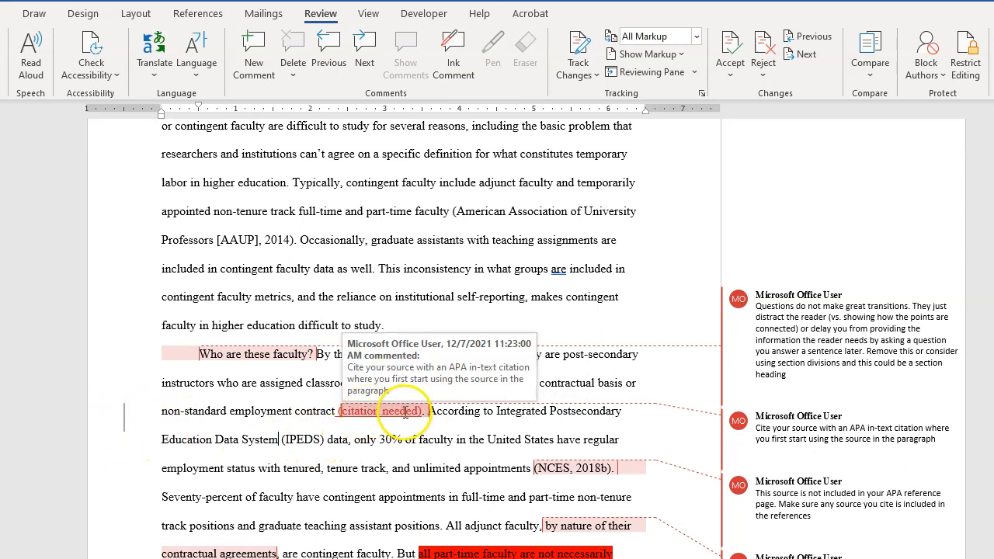
scroll(472, 466, "up", 5)
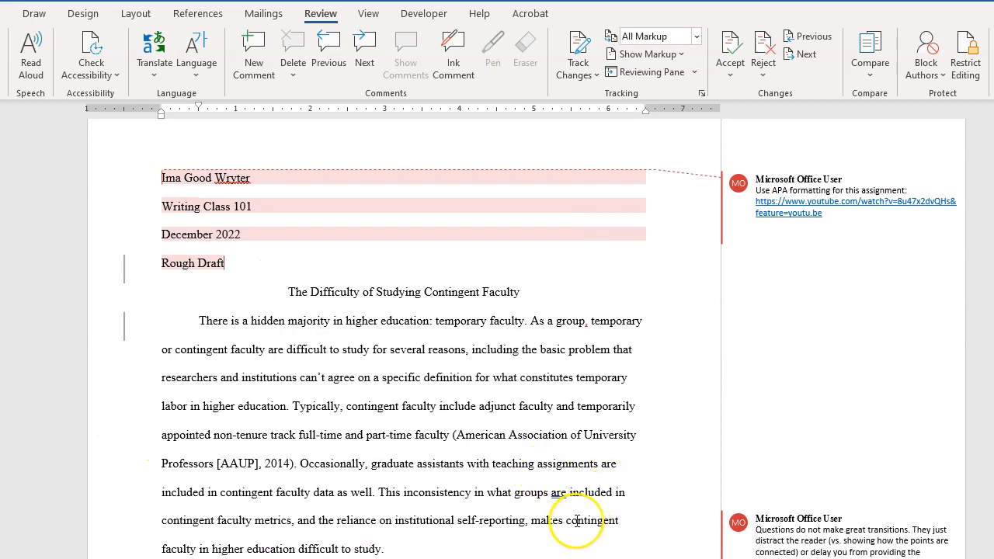